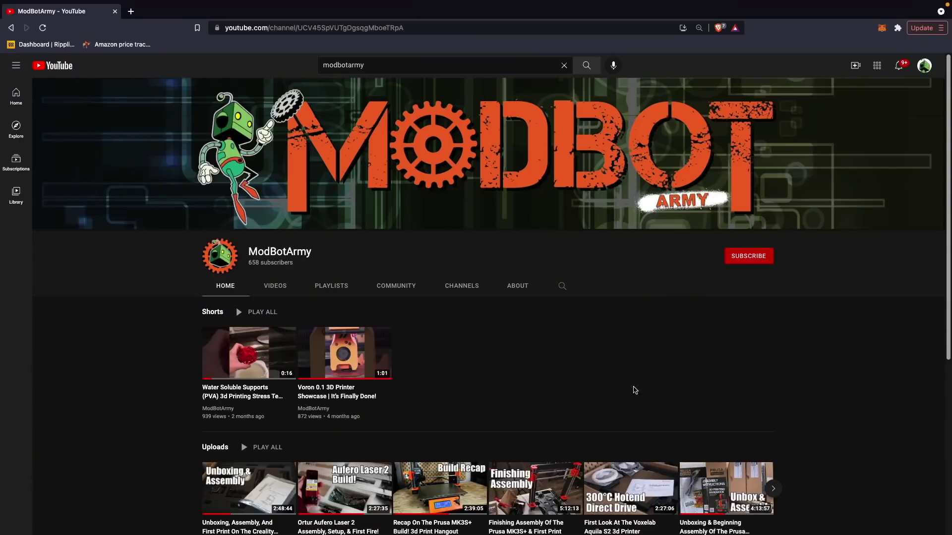
- Scroll through the Klipper Overview page's list of installation, configuration and developer guides
scroll(699, 337, down, 3)
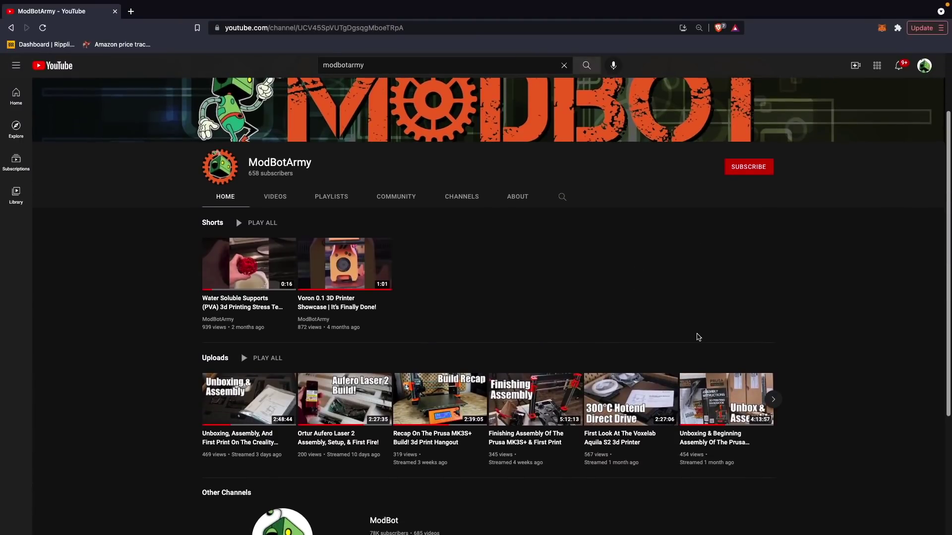
scroll(699, 337, down, 3)
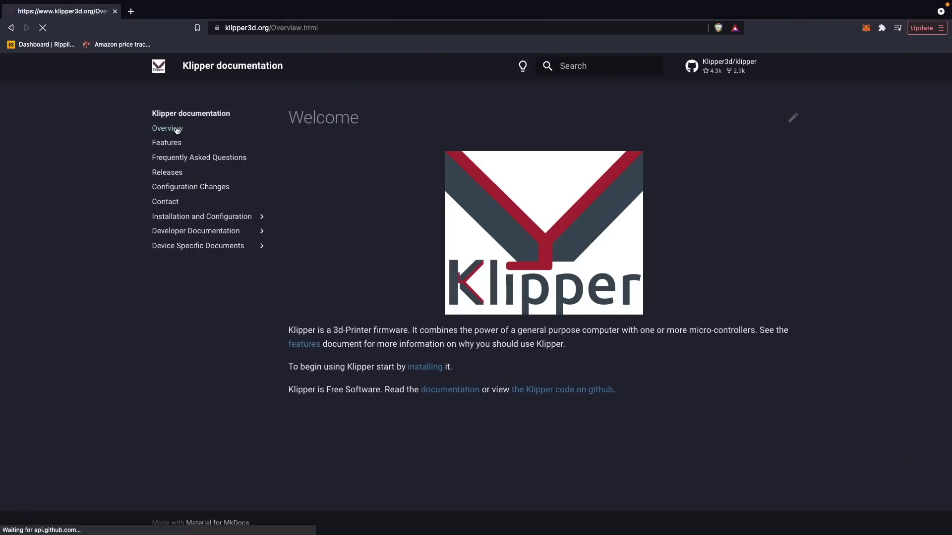
scroll(552, 304, down, 3)
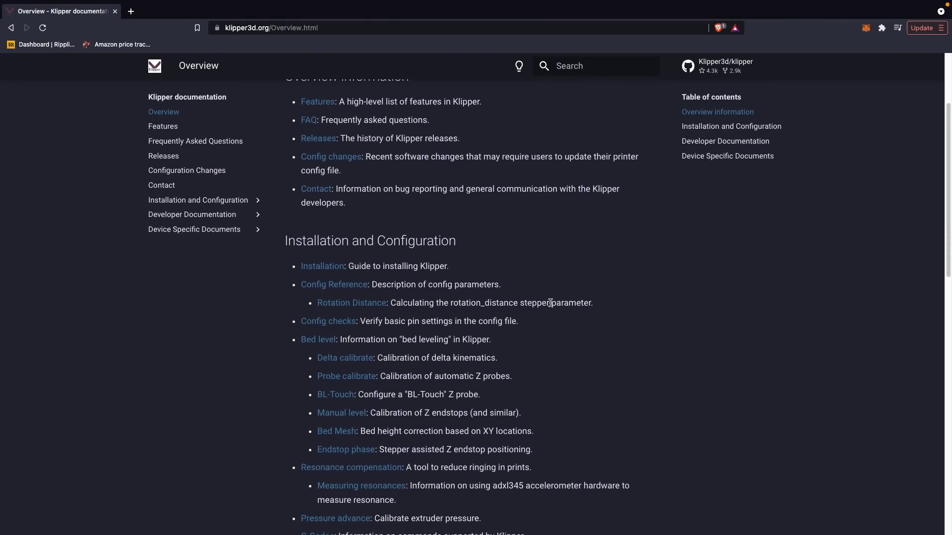
scroll(551, 303, down, 3)
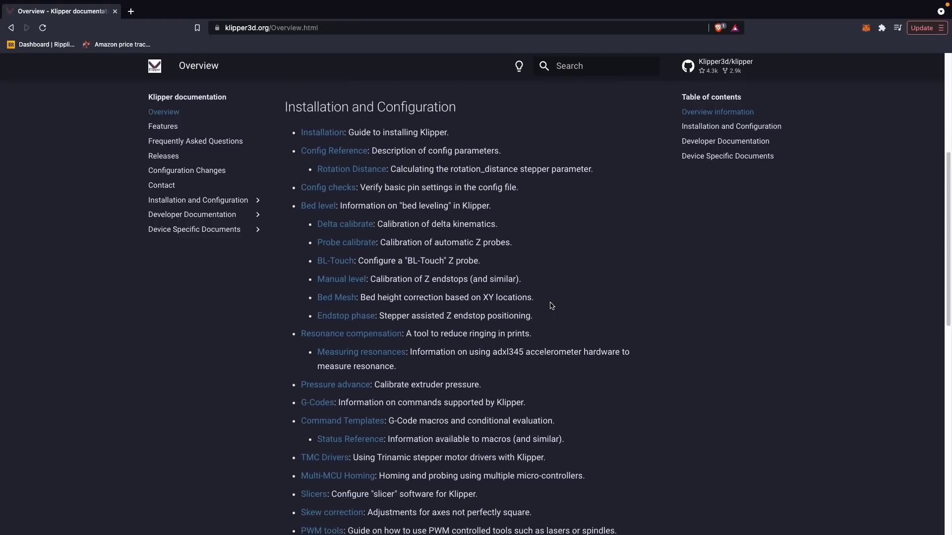
scroll(552, 306, down, 3)
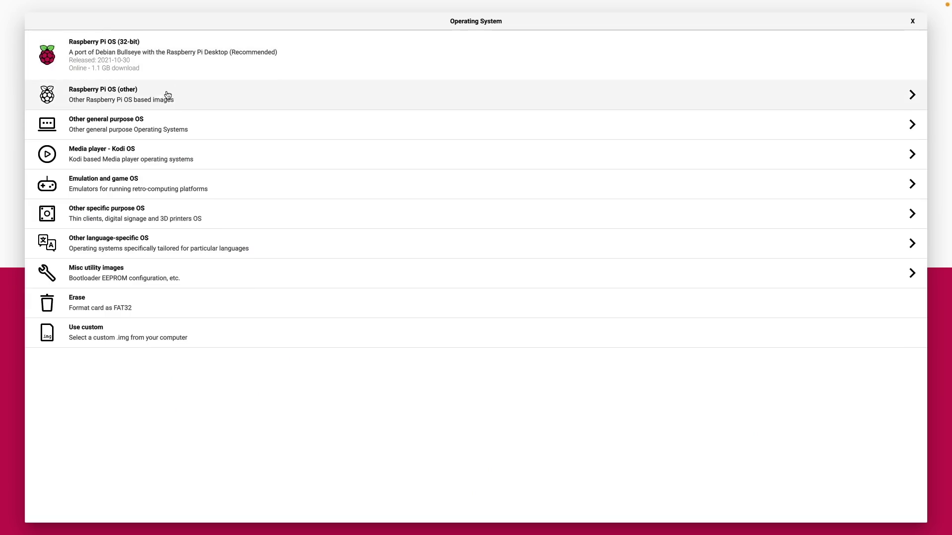
- Pick Other specific purpose OS > OctoPi > OctoPi (stable) as the image to write
click(135, 216)
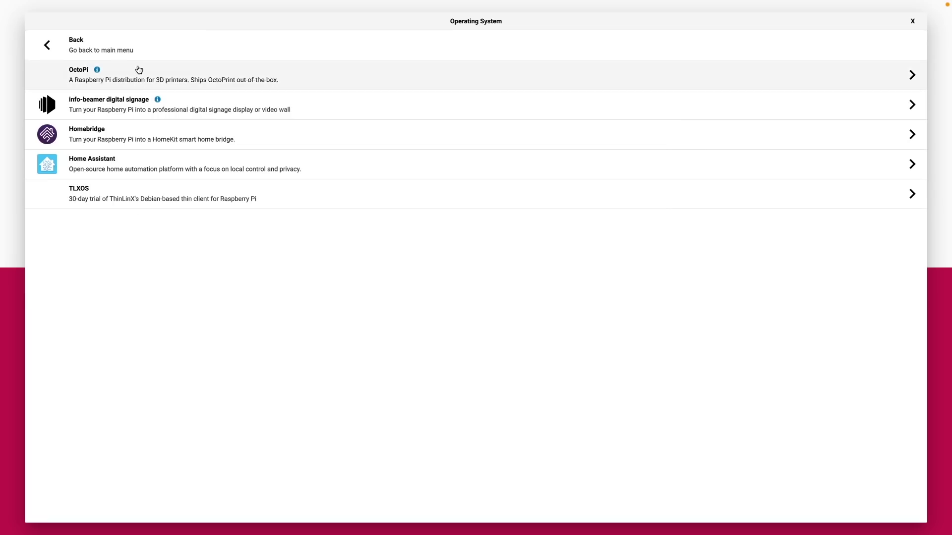
click(138, 74)
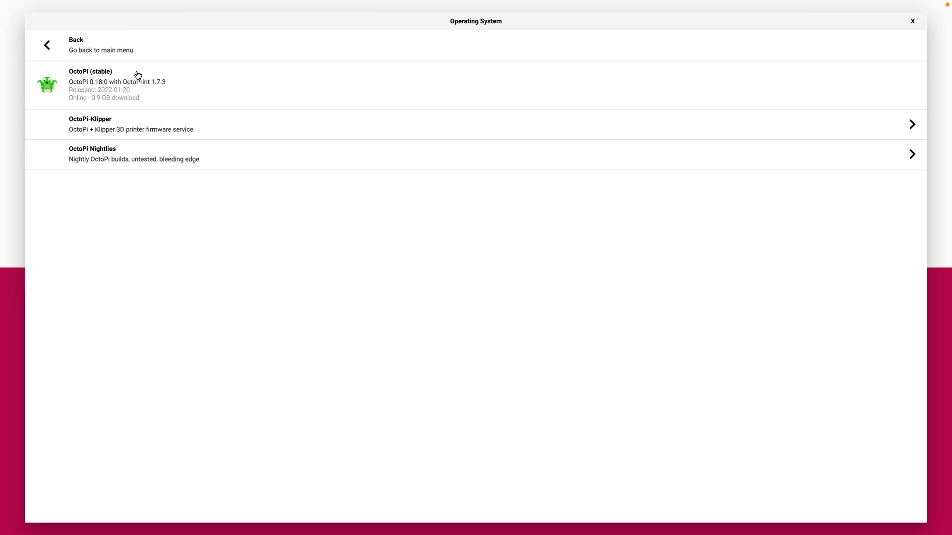
click(90, 90)
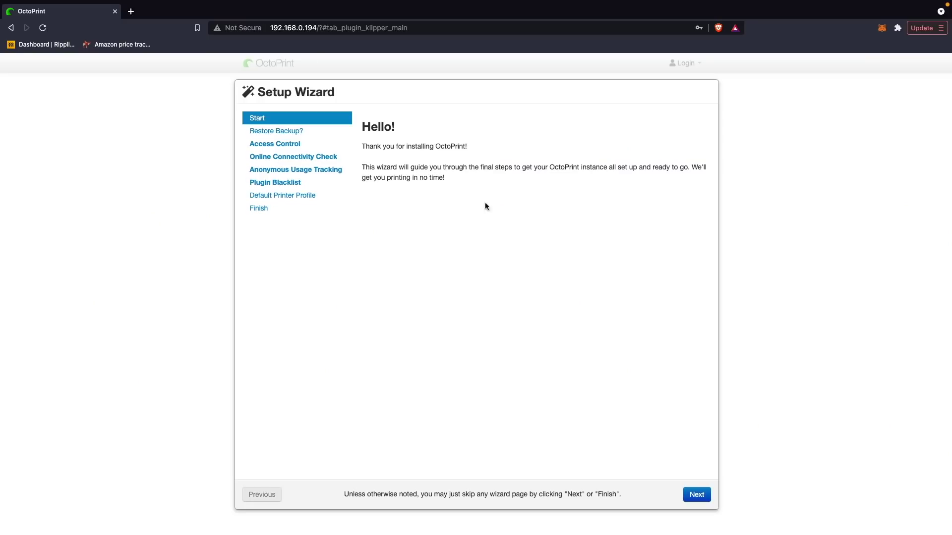
- Step through the OctoPrint Setup Wizard pages to the end and finish it
click(699, 496)
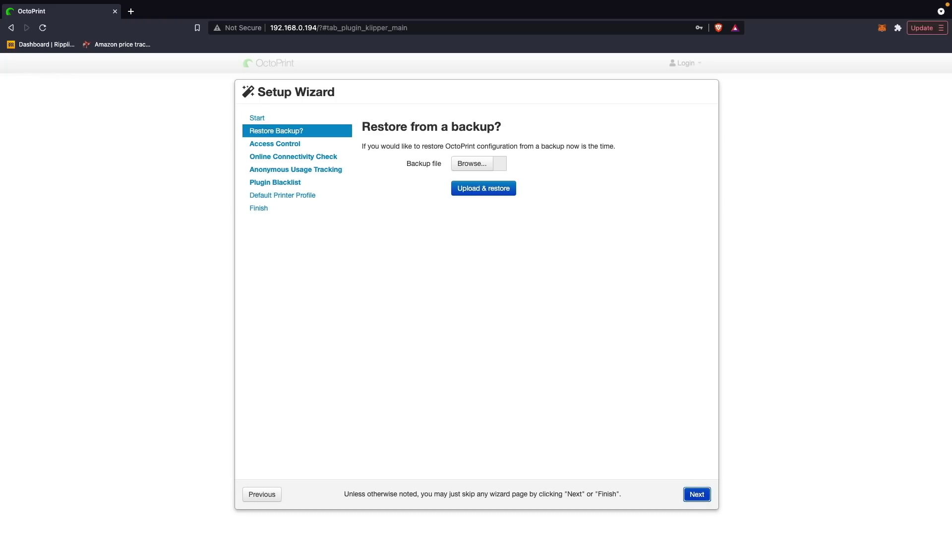
click(697, 495)
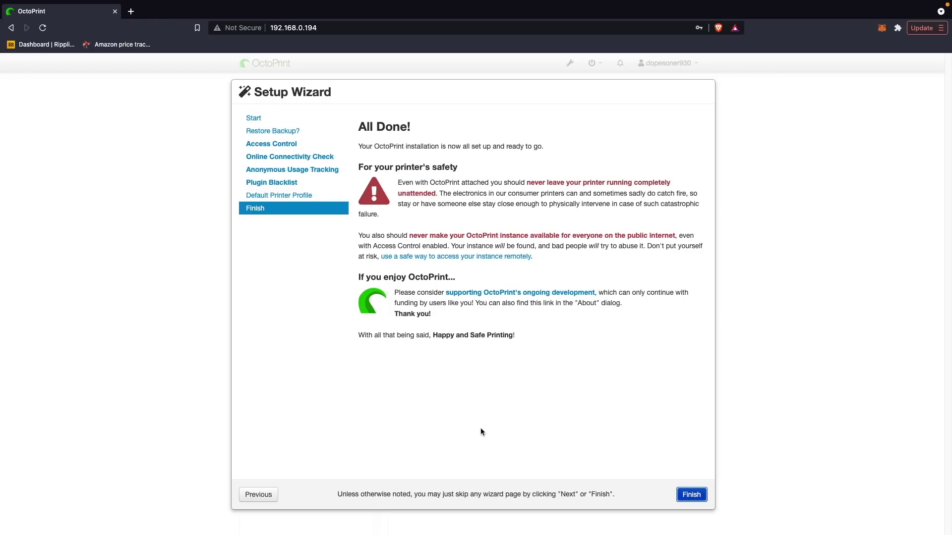
key(Return)
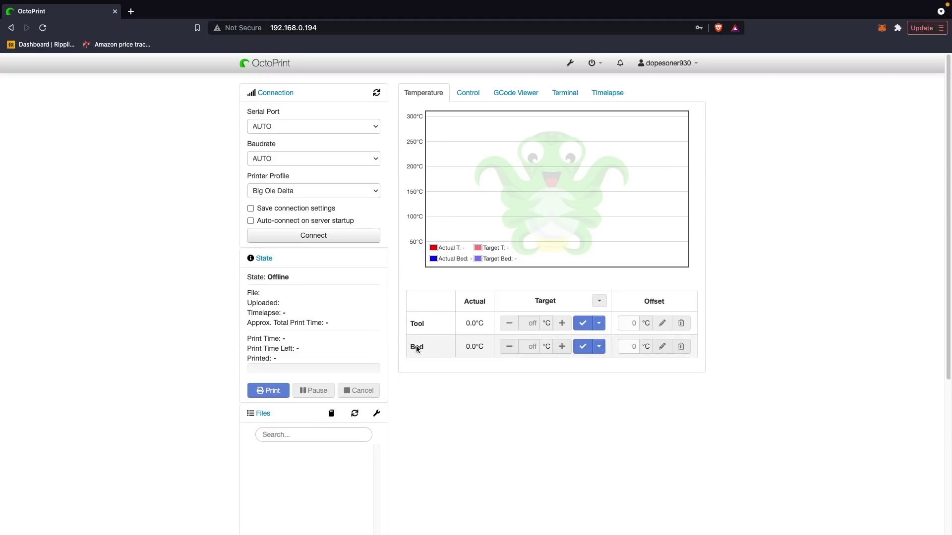
click(570, 65)
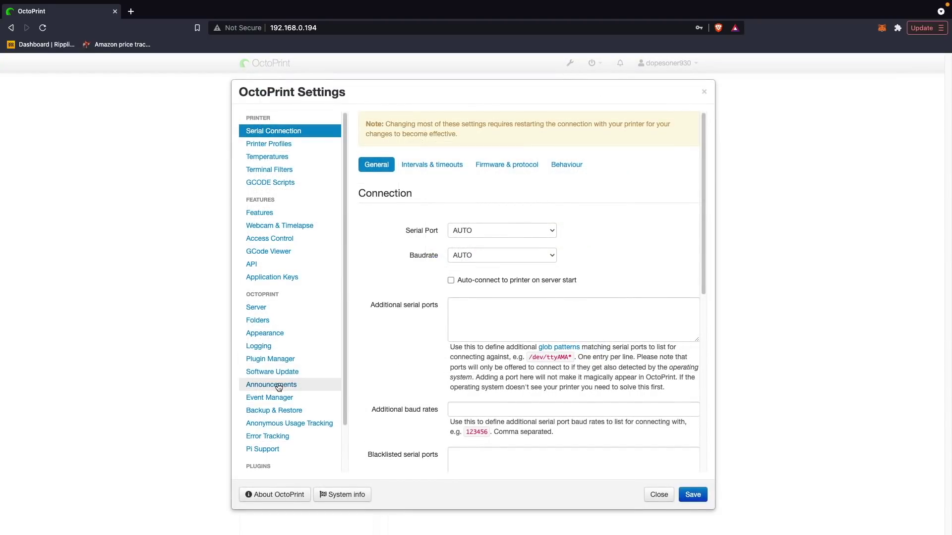
- Search 'kli' under Plugin Manager > Get More and install OctoKlipper
click(282, 361)
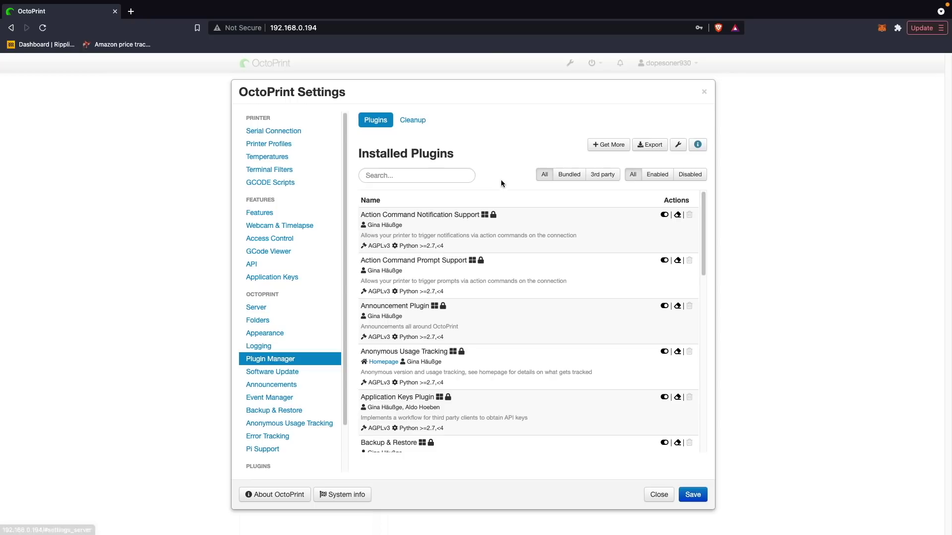
click(625, 149)
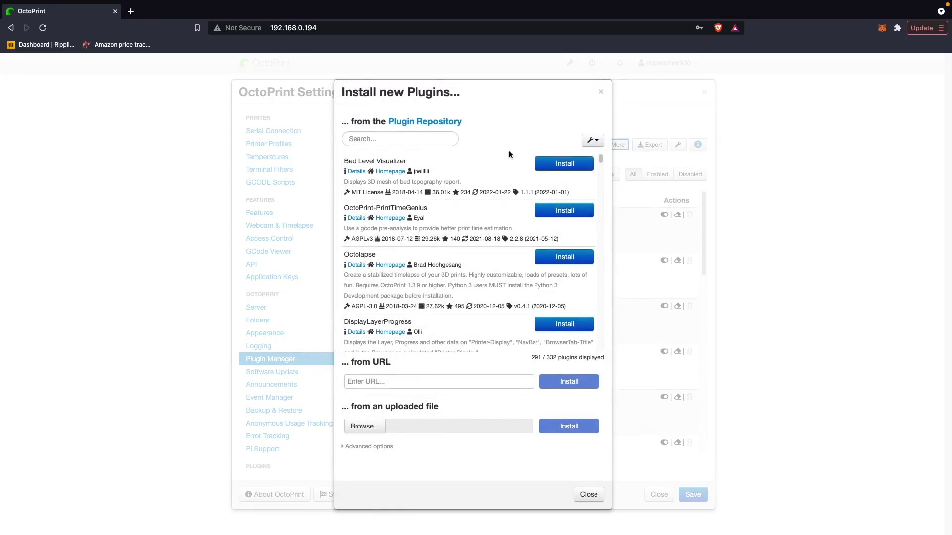
click(374, 142)
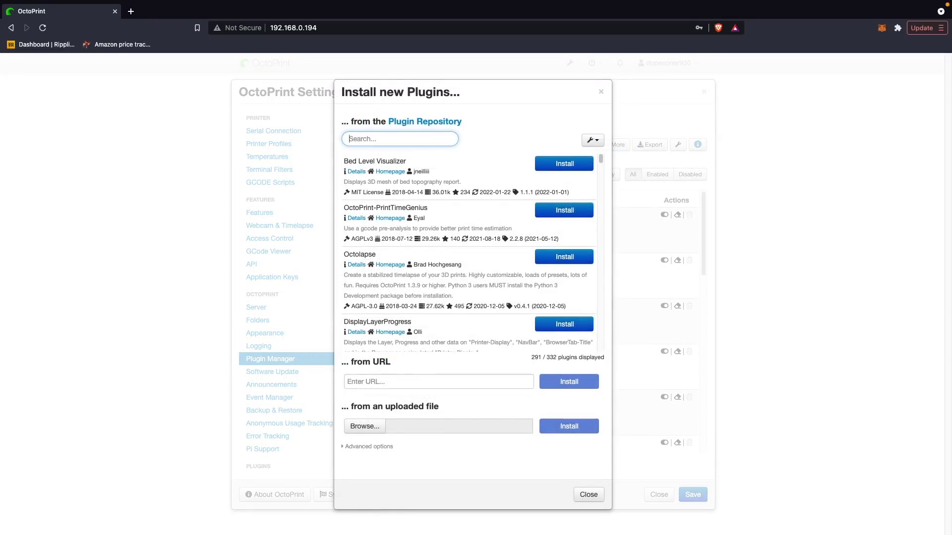
text(kli)
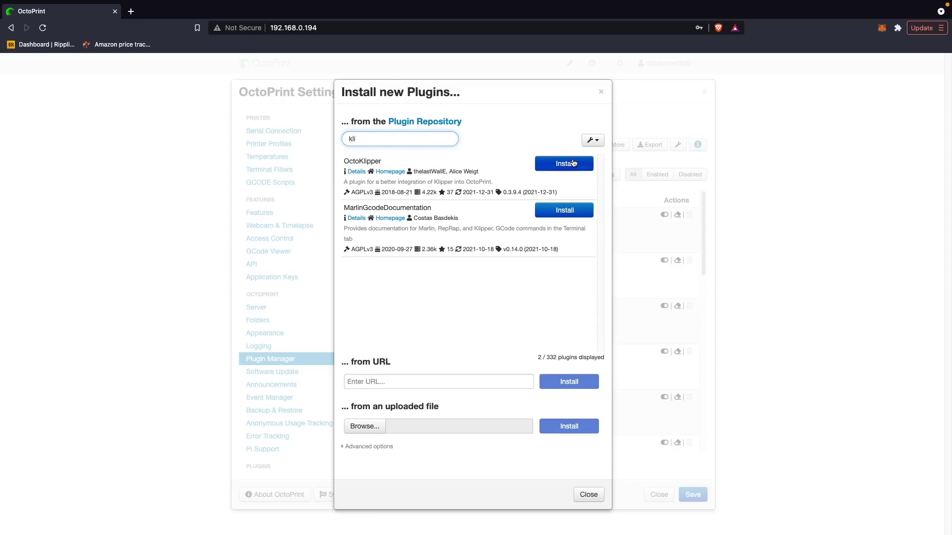
click(580, 165)
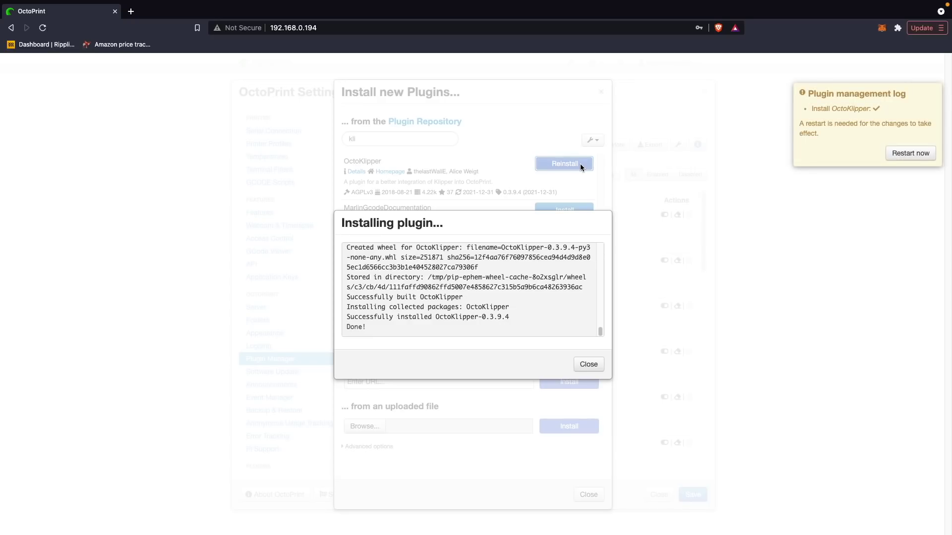
- Restart the OctoPrint server to apply the plugin and reload the interface
click(911, 154)
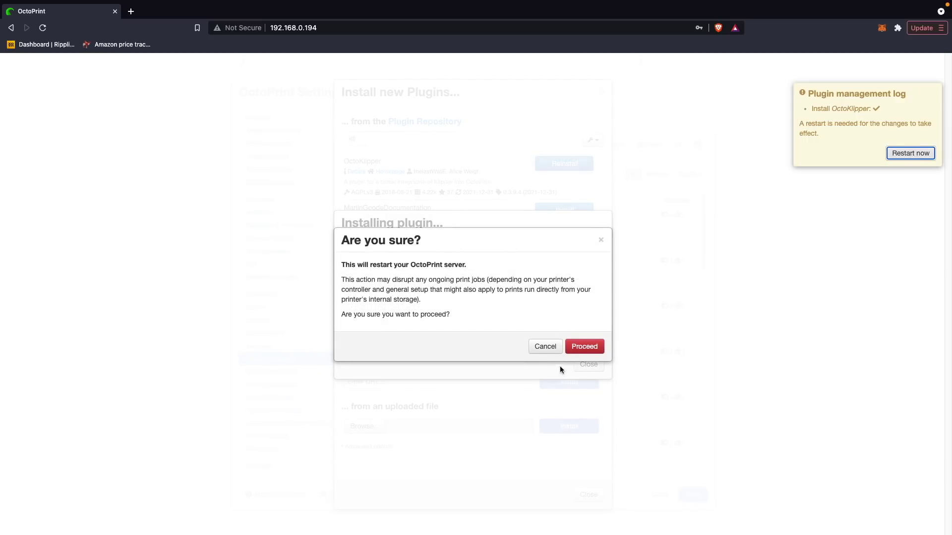
click(580, 347)
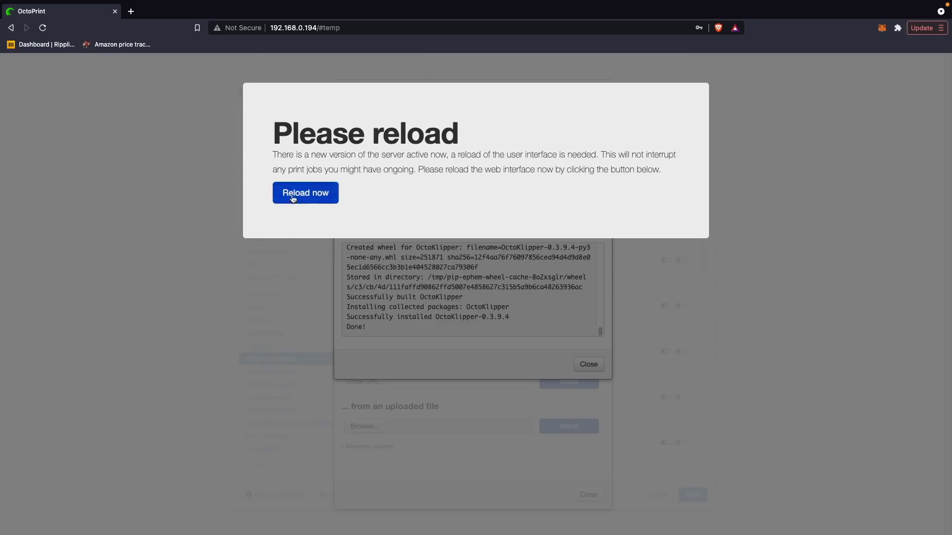
click(293, 196)
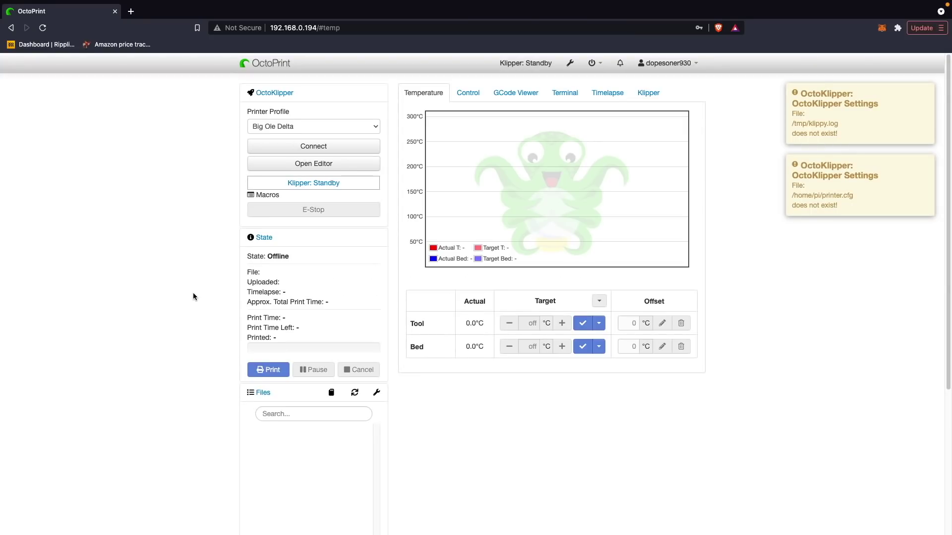
- Collapse and re-expand the OctoKlipper panel, then view the Klipper tab showing Klipper: Standby
click(282, 94)
click(274, 94)
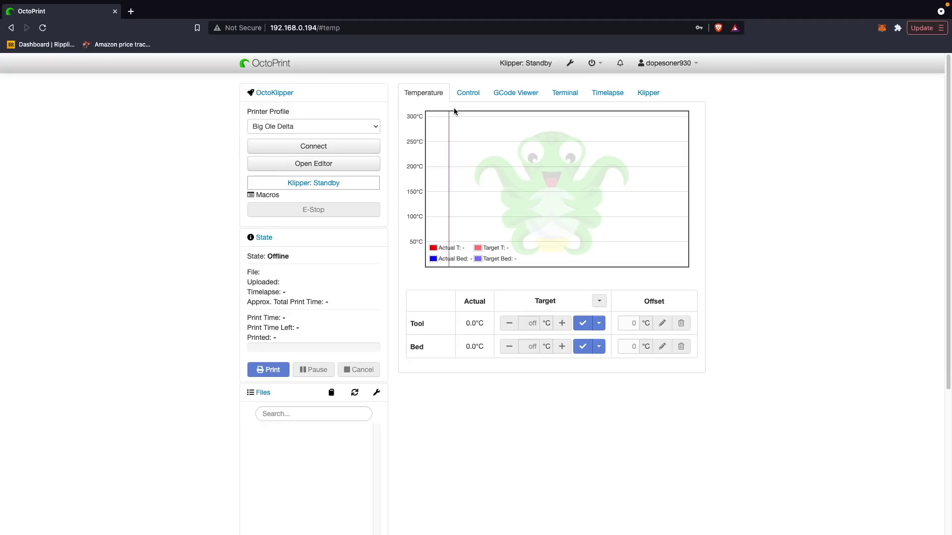
click(642, 96)
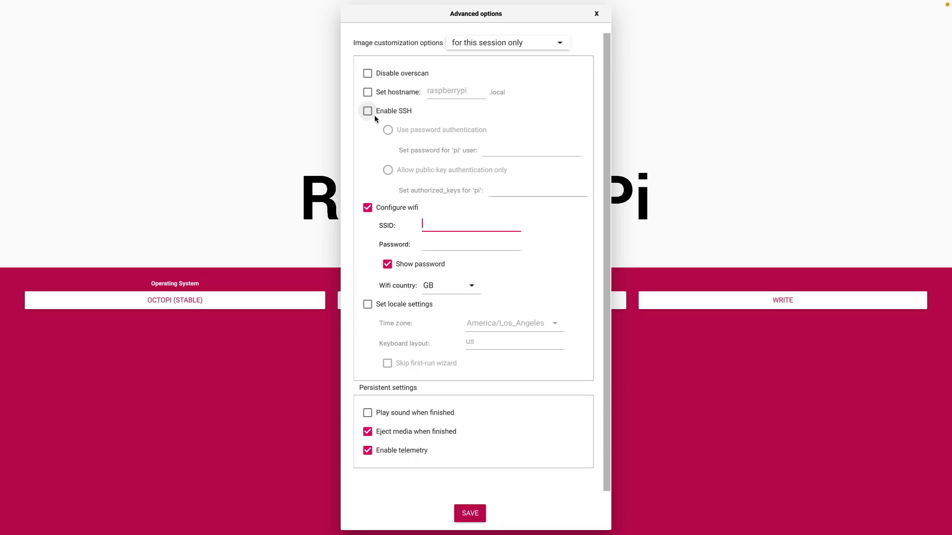
- Enable SSH with password authentication and enter the pi user's password
click(374, 115)
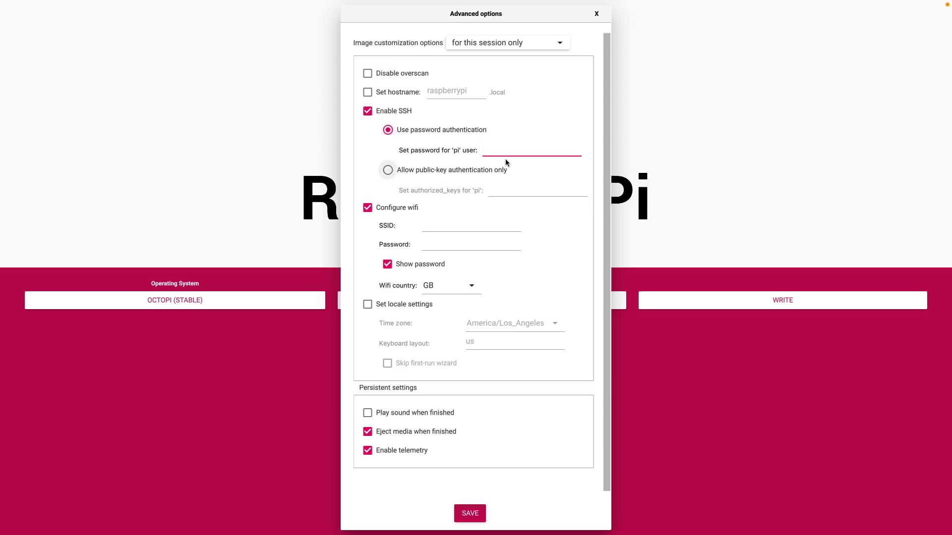
text(r)
text(aspb)
text(erry)
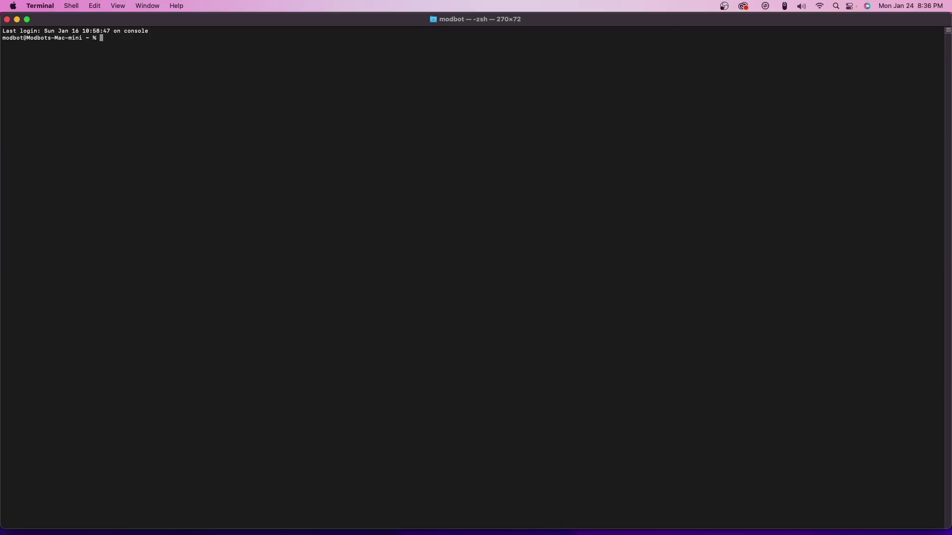
text(ssh pi)
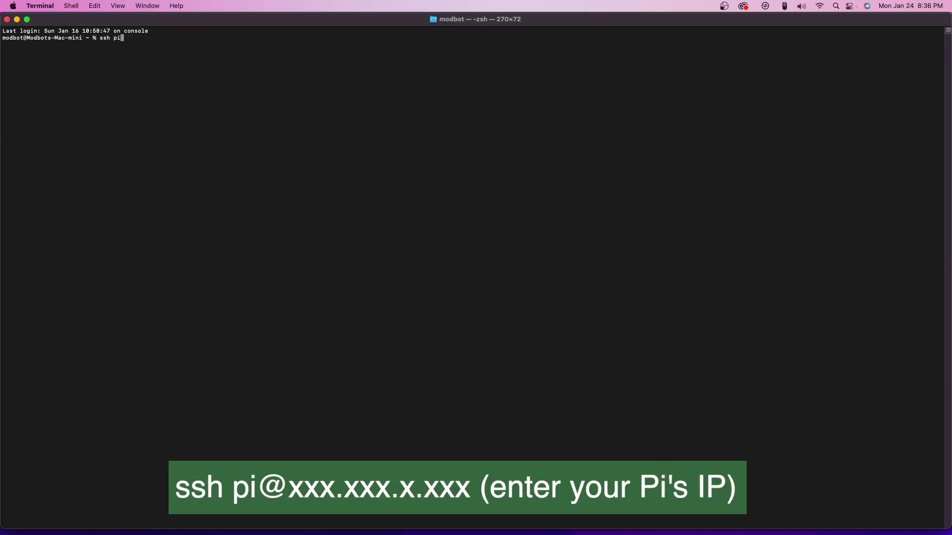
text(@192.1)
text(68.0.)
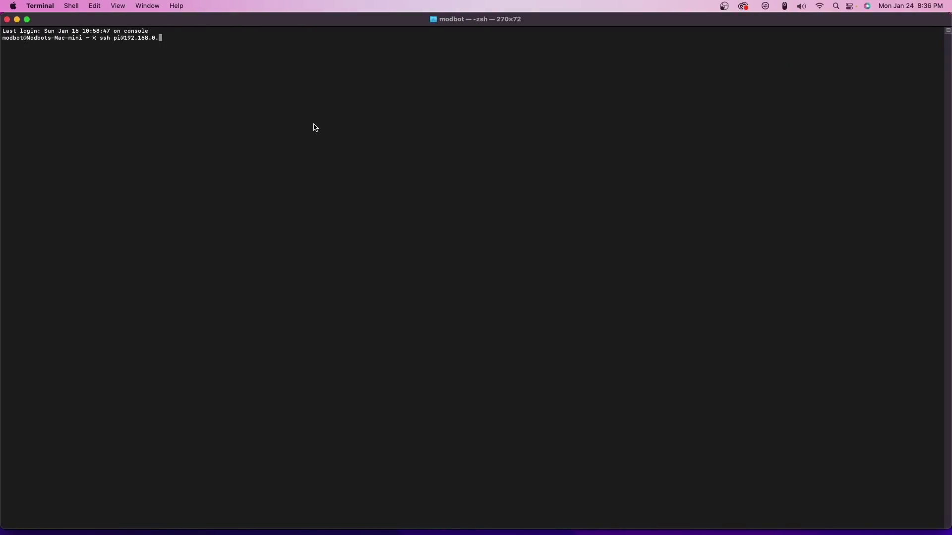
text(194)
key(Return)
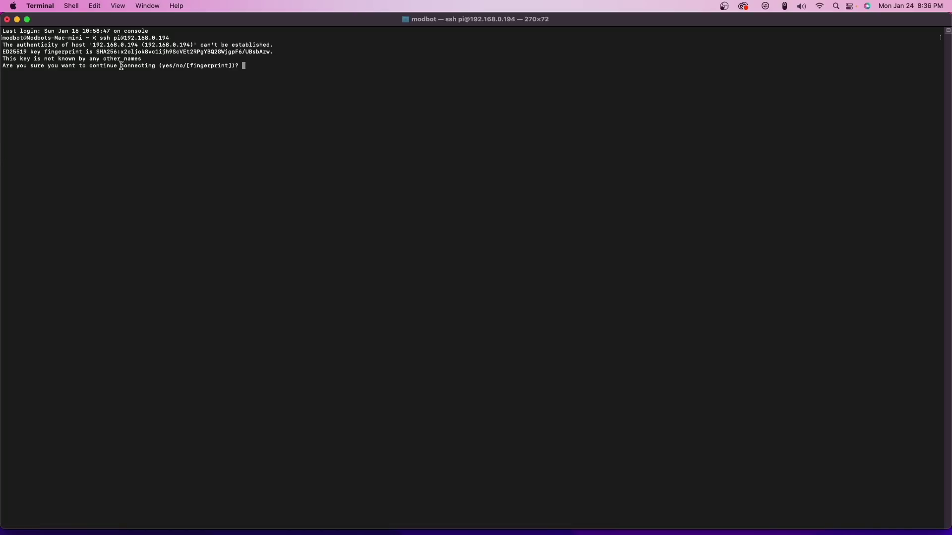
- Answer yes to the host key prompt and submit the pi user's password
text(yes)
key(Return)
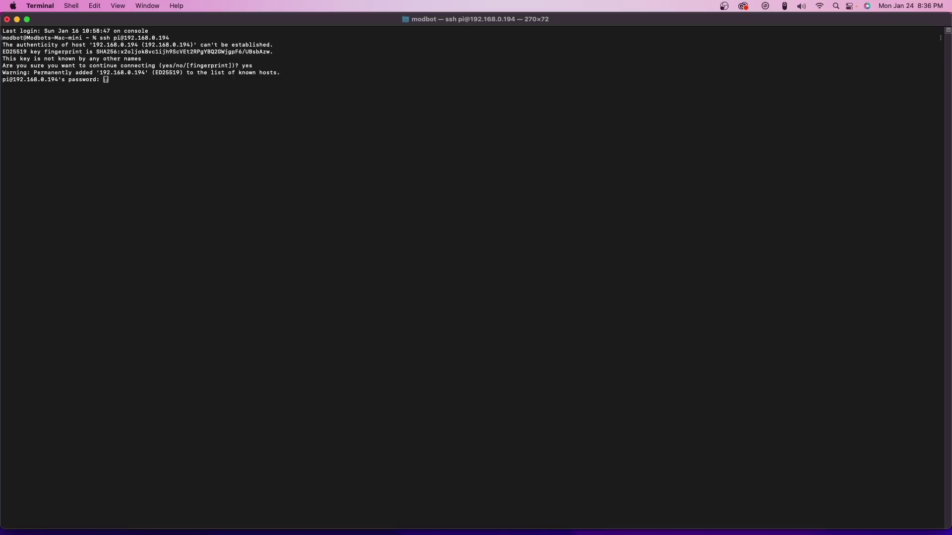
key(Return)
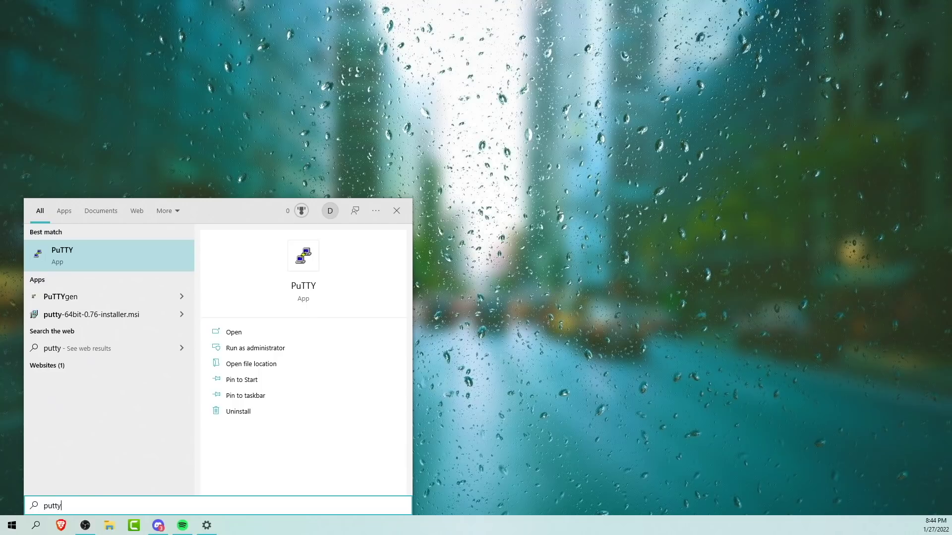
key(Return)
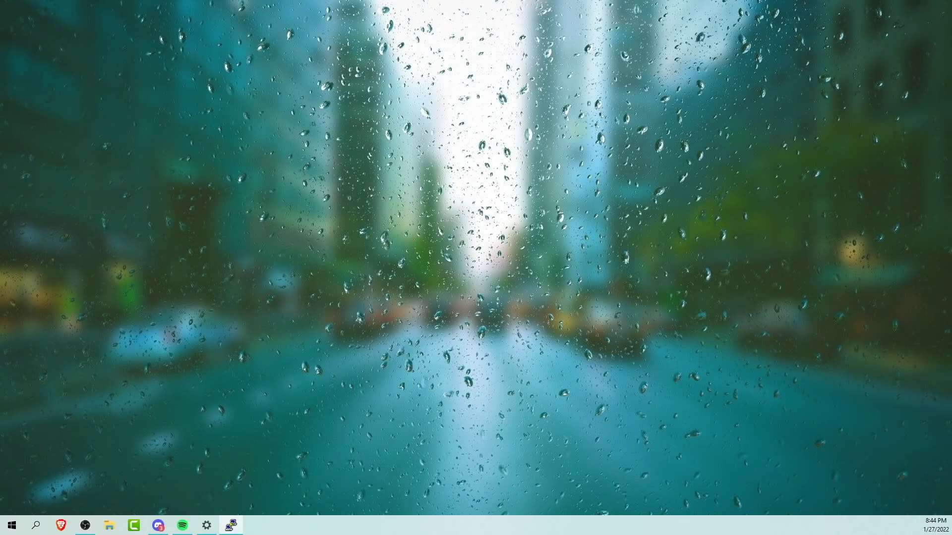
- Connect PuTTY to 192.168.0.245, accept the host key and log in as pi
drag(301, 242, 358, 124)
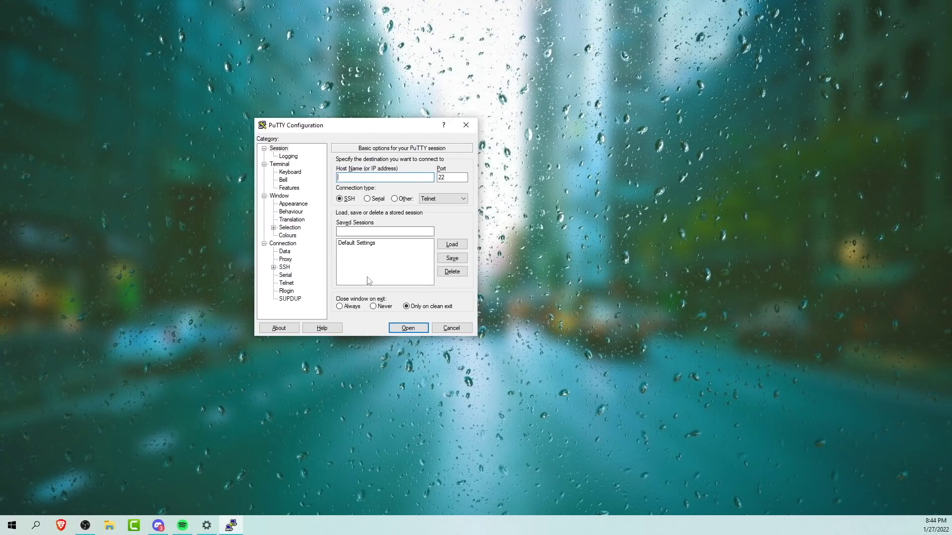
text(192.168.0.245)
key(Return)
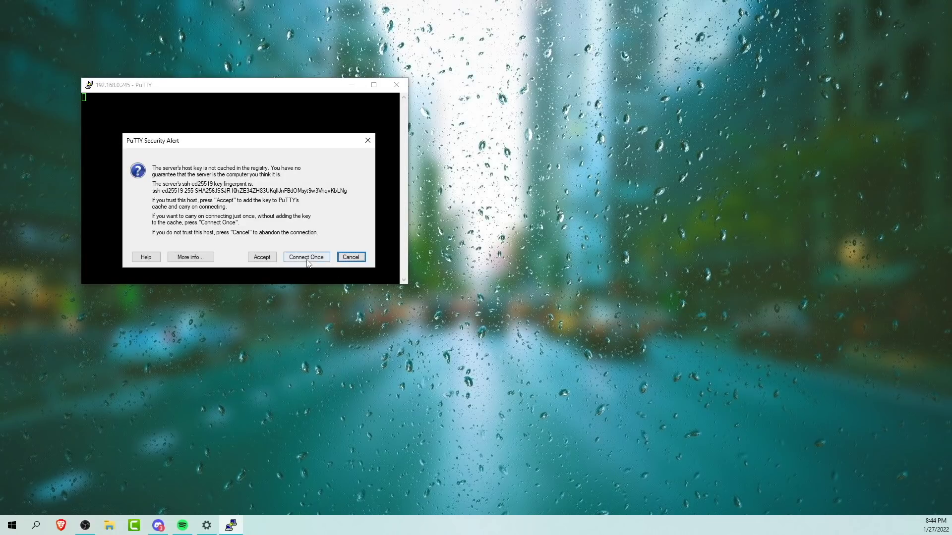
click(261, 259)
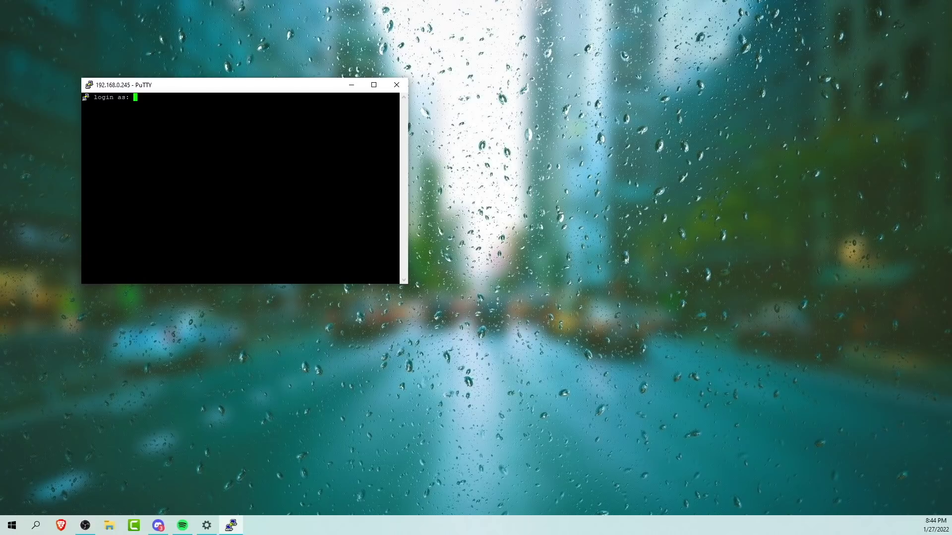
text(pi)
key(Return)
key(Return)
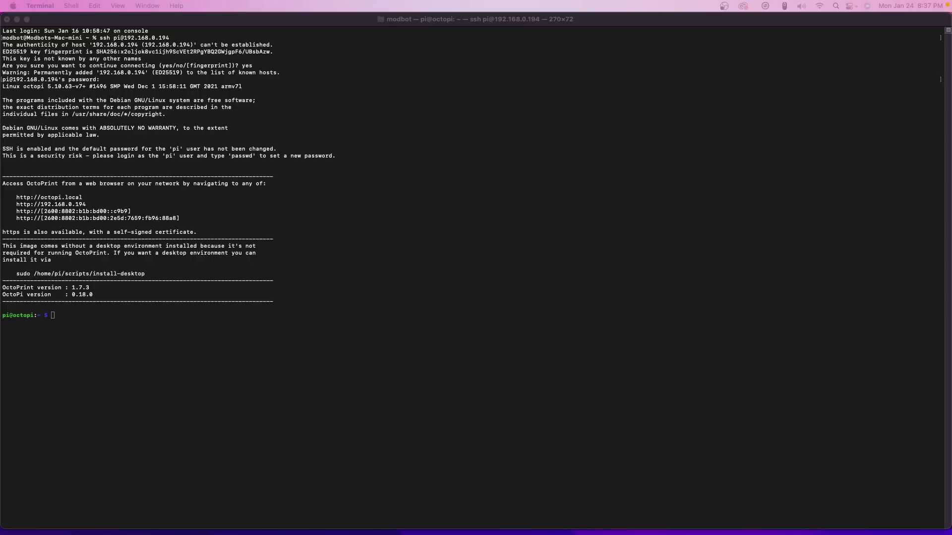
- Paste and run the git clone of the klipper repository on the Pi
click(62, 319)
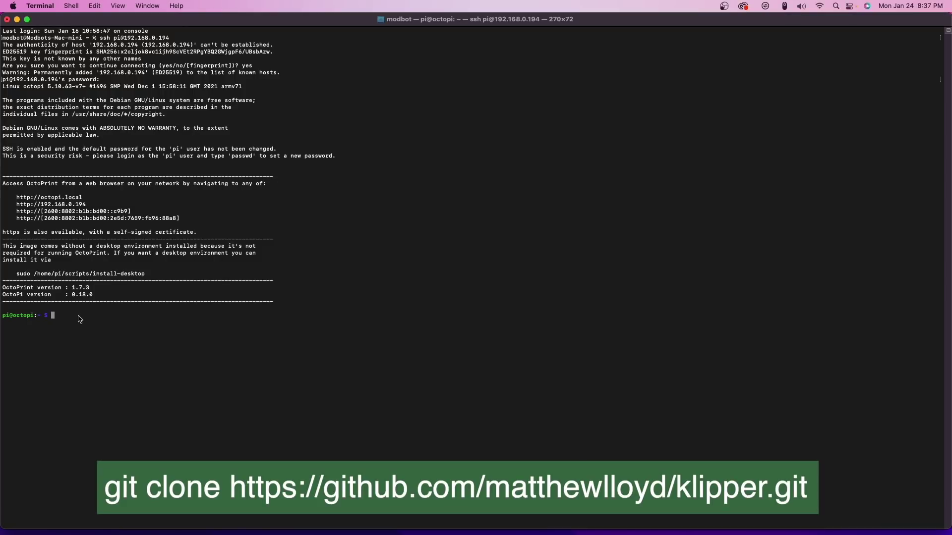
right_click(77, 319)
click(99, 333)
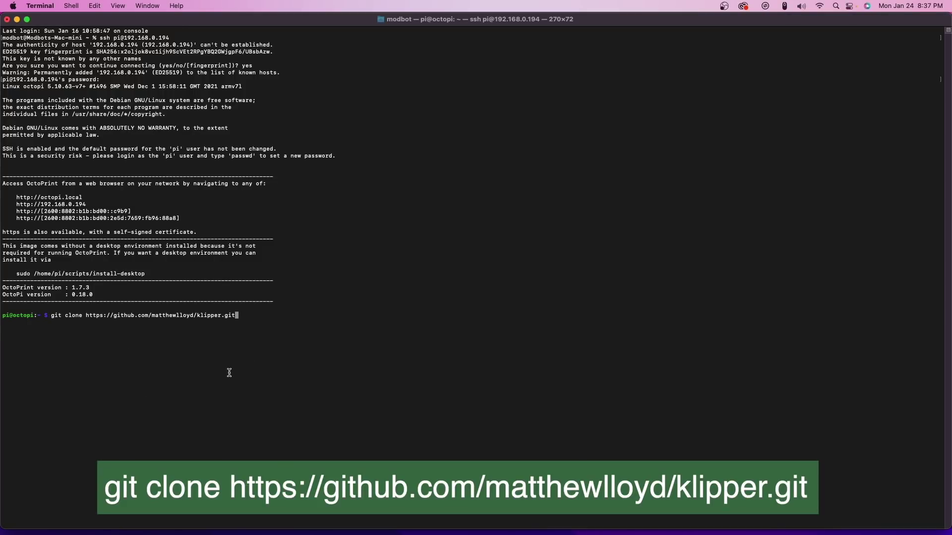
key(Return)
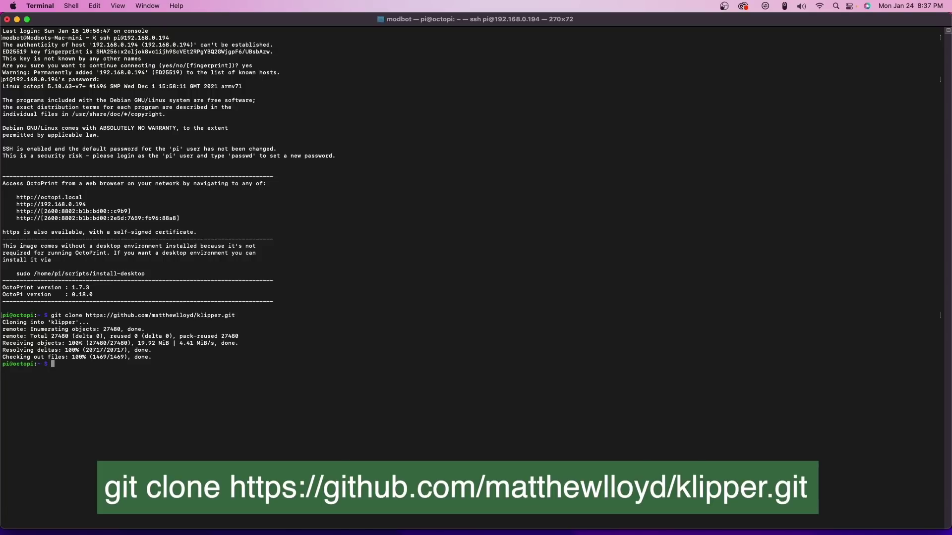
- Update package lists with sudo apt-get update --allow-releaseinfo-change, entering the sudo password
text(sudo apt-get update --allow-releaseinfo-change)
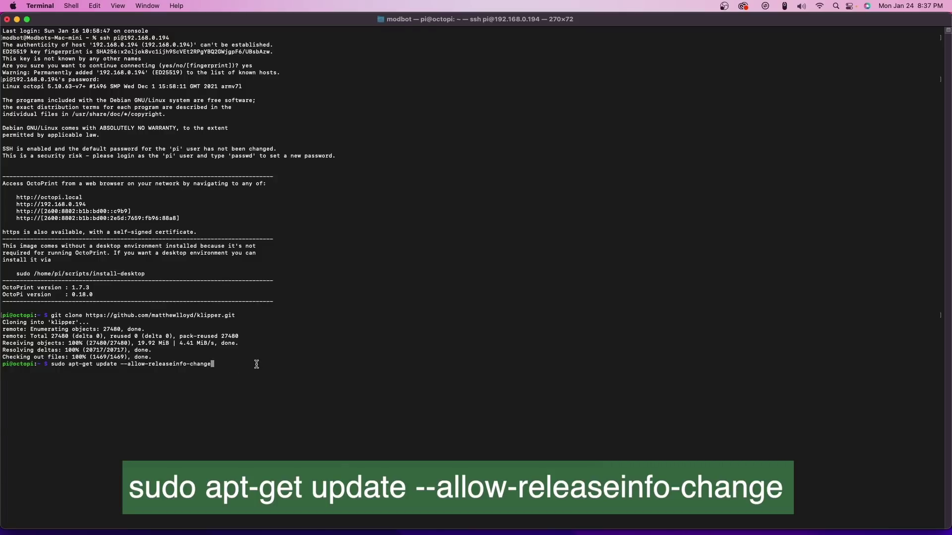
key(Return)
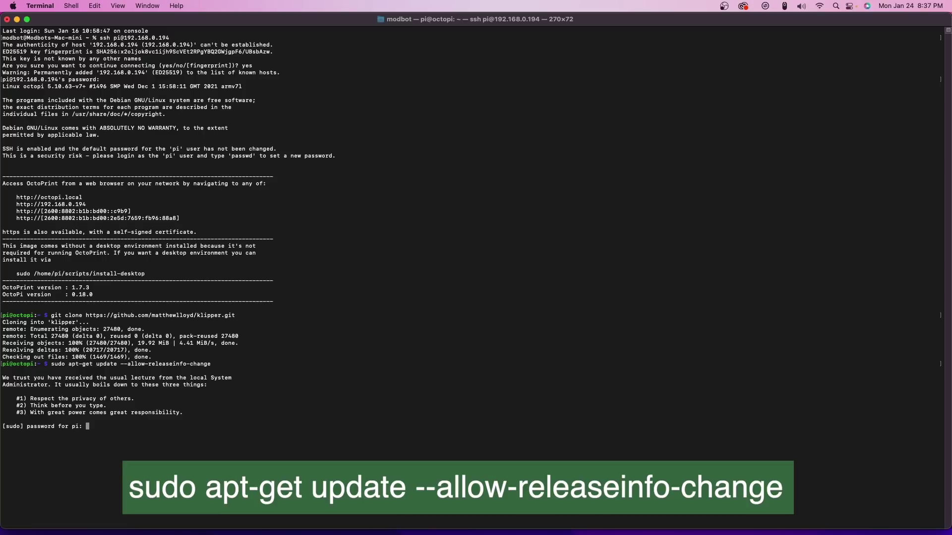
key(Return)
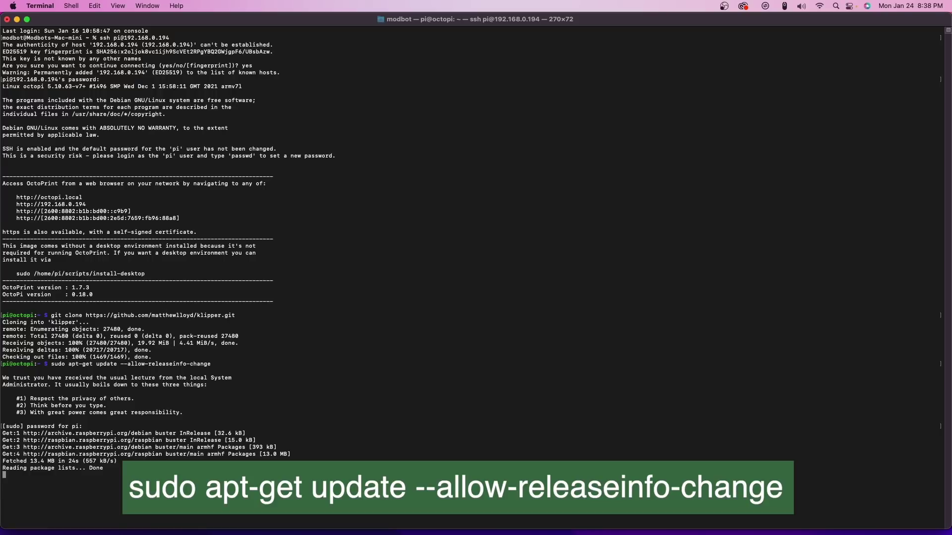
text(./klipper/scripts/install-octopi.sh)
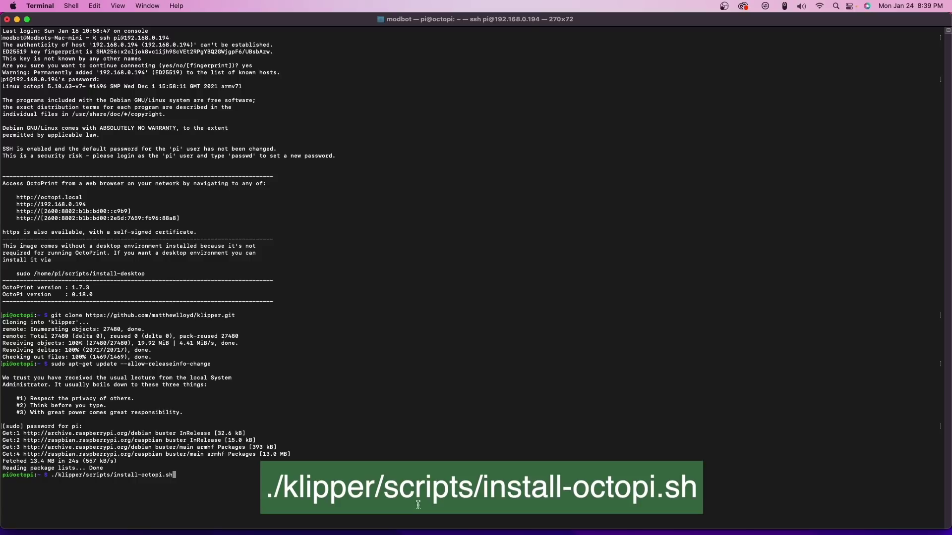
- Run ./klipper/scripts/install-octopi.sh with the sudo password, then cd ~/klipper/
key(Return)
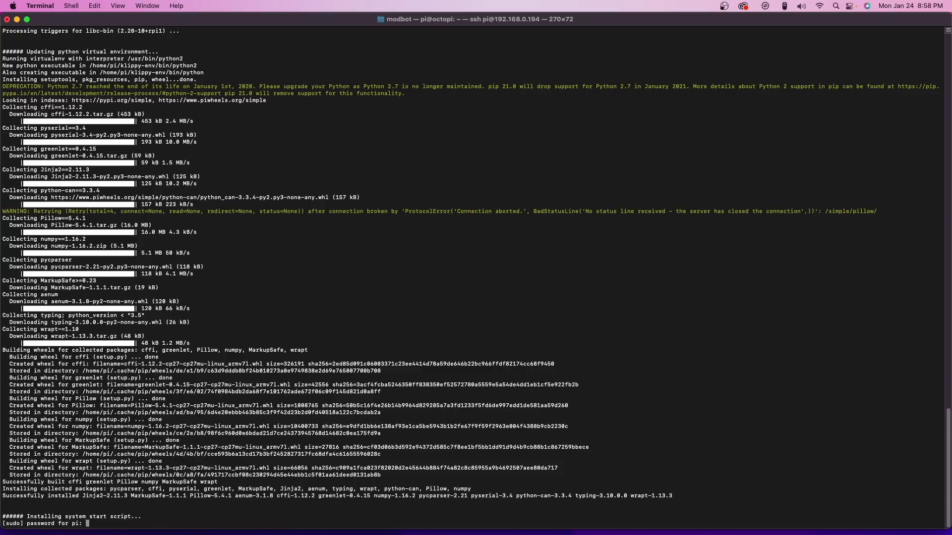
key(Return)
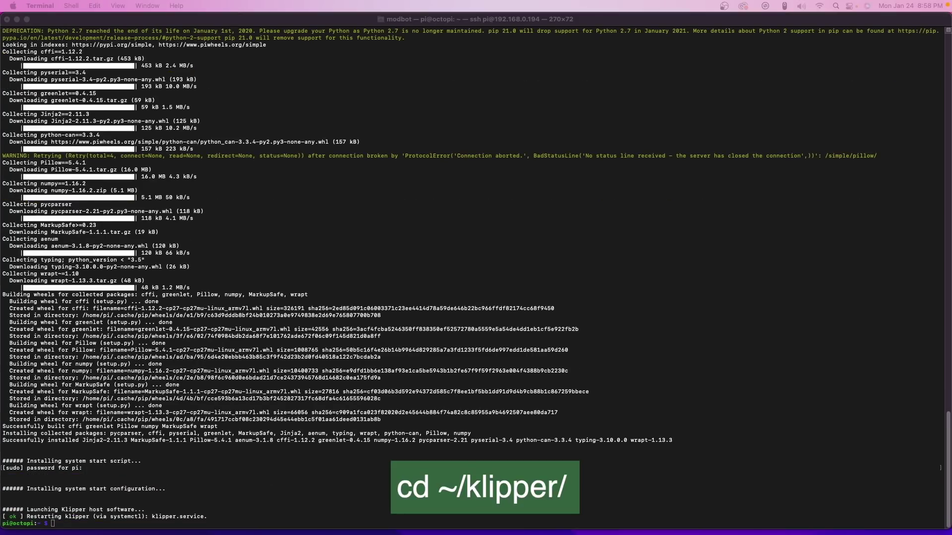
click(66, 525)
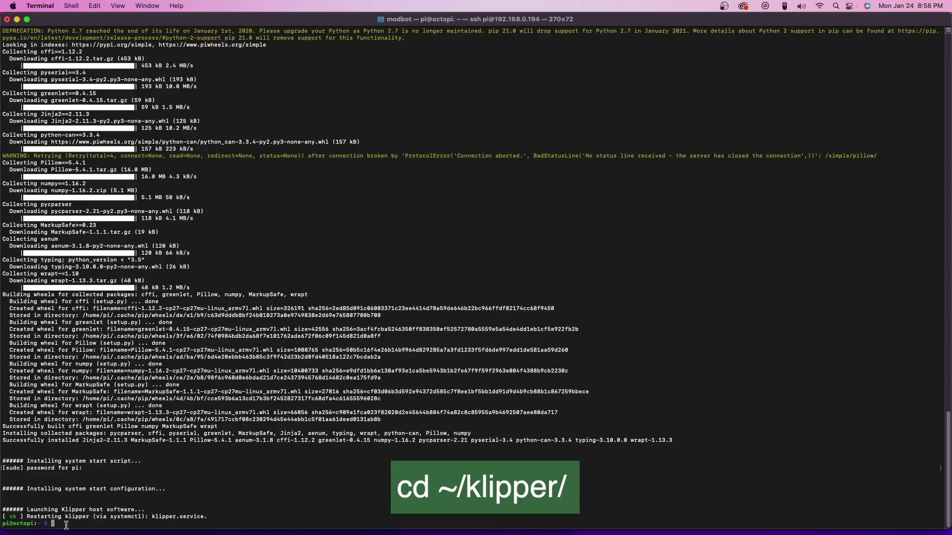
text(cd ~/klipper/)
key(Return)
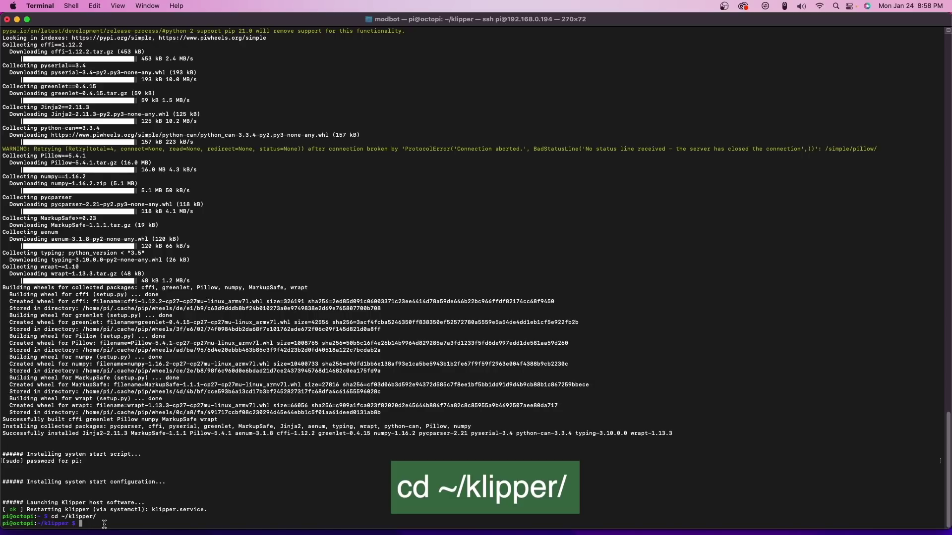
- Run make menuconfig at the klipper prompt to open the Klipper firmware configuration screen
text(make me)
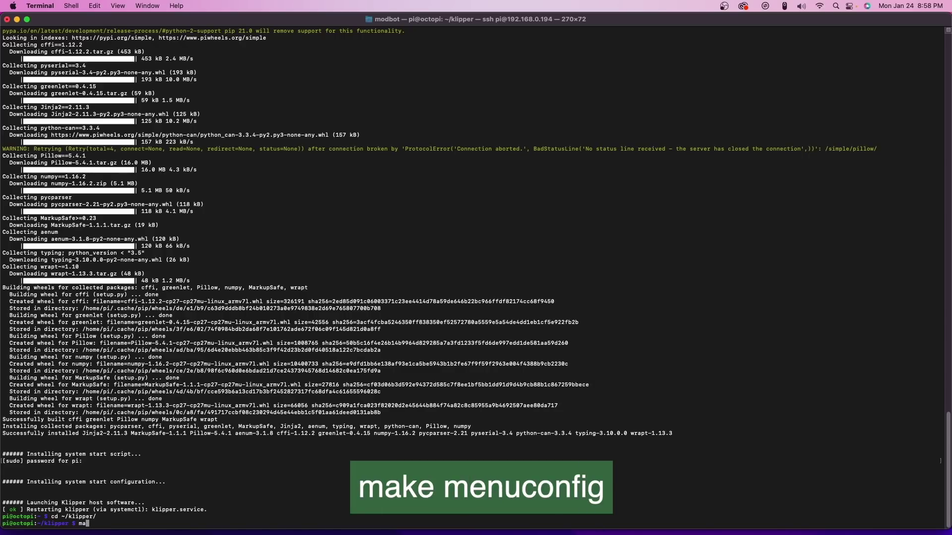
text(nuconfig)
key(Return)
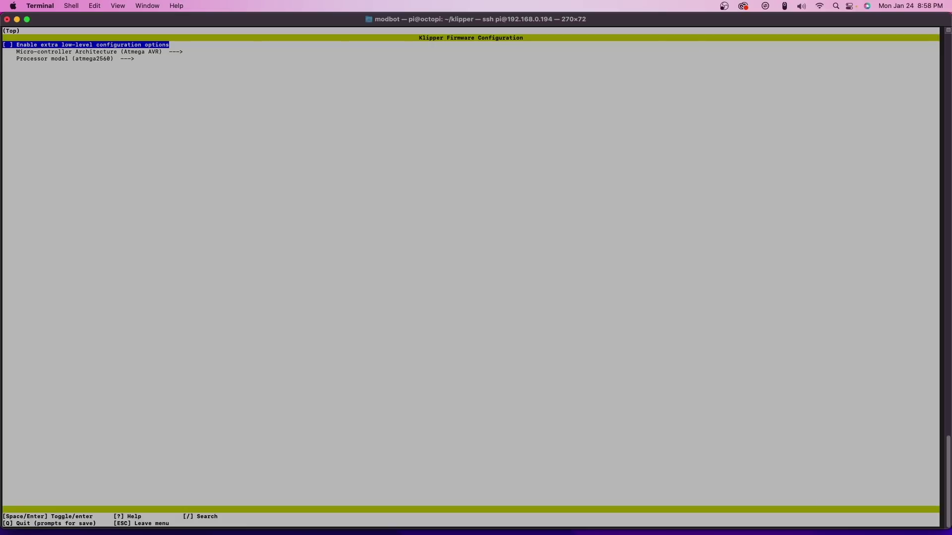
key(super+Tab)
- Review the generic-bigtreetech-skr-mini-e3-v2.0.cfg example and its processor and bootloader note
scroll(127, 229, down, 10)
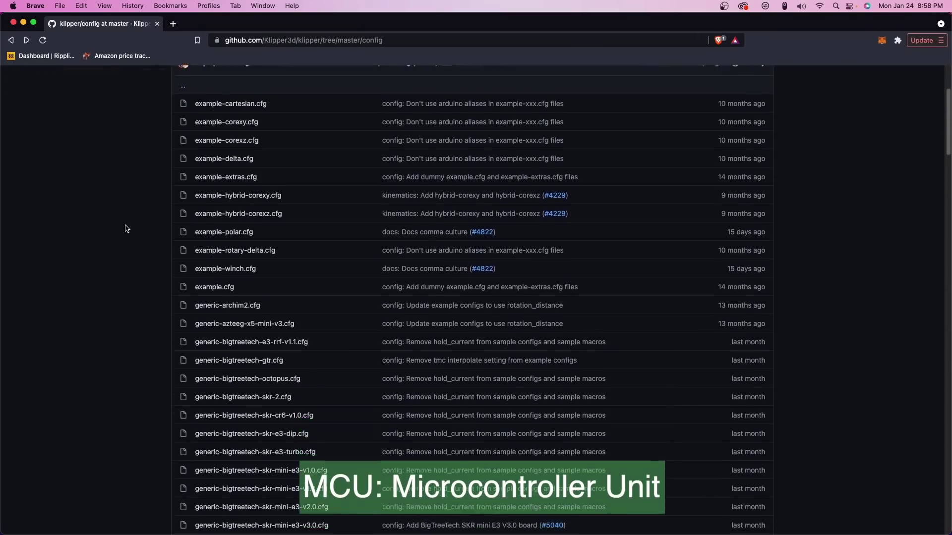
scroll(127, 228, down, 3)
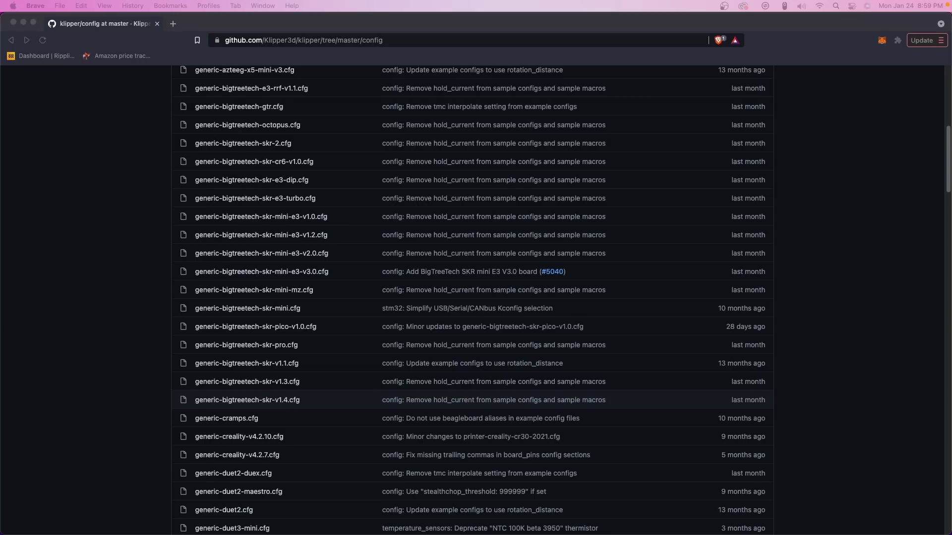
click(258, 333)
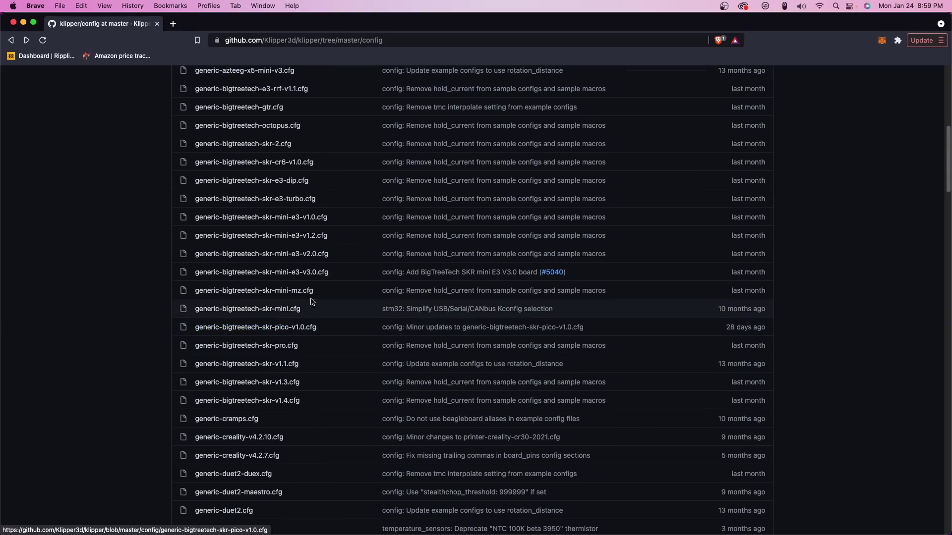
click(257, 254)
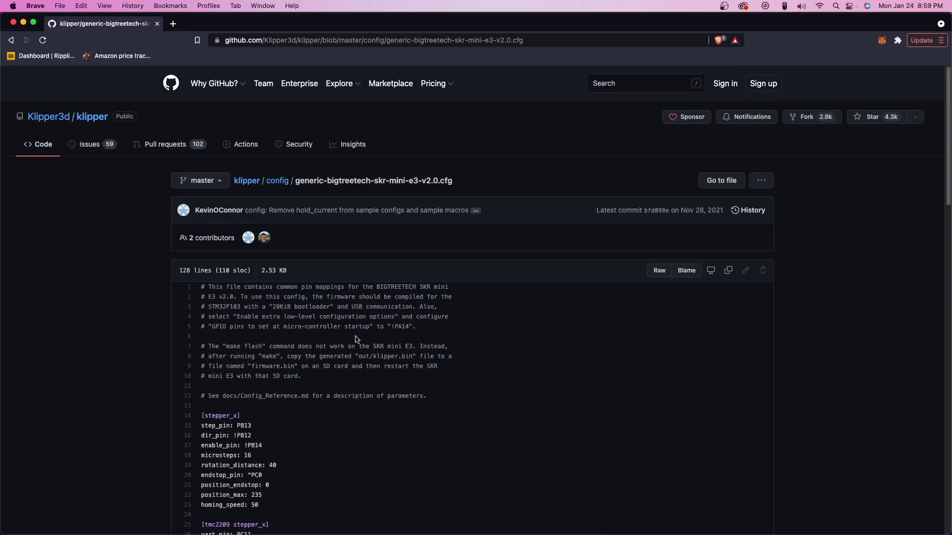
scroll(357, 339, down, 2)
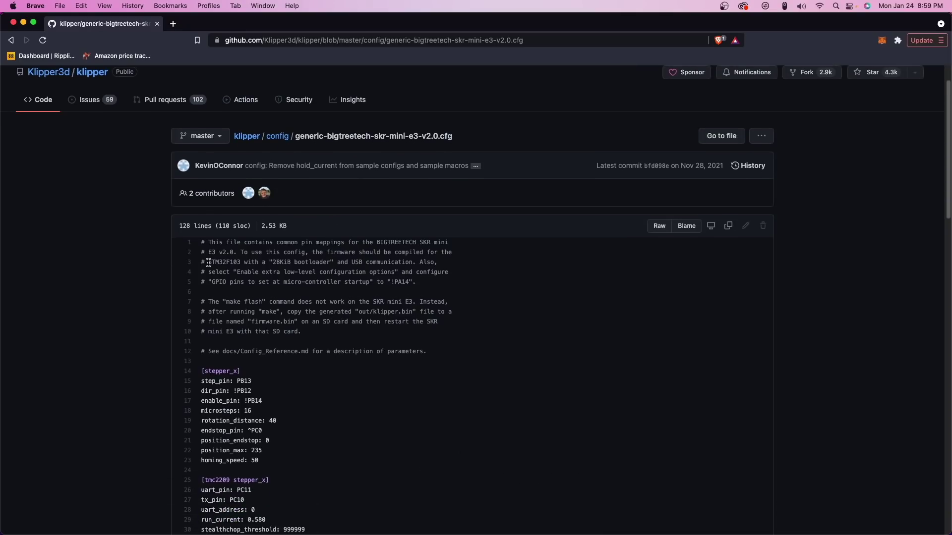
drag(209, 262, 426, 262)
click(342, 285)
- Go back to the config folder and open printer-creality-ender3-2018.cfg
click(11, 40)
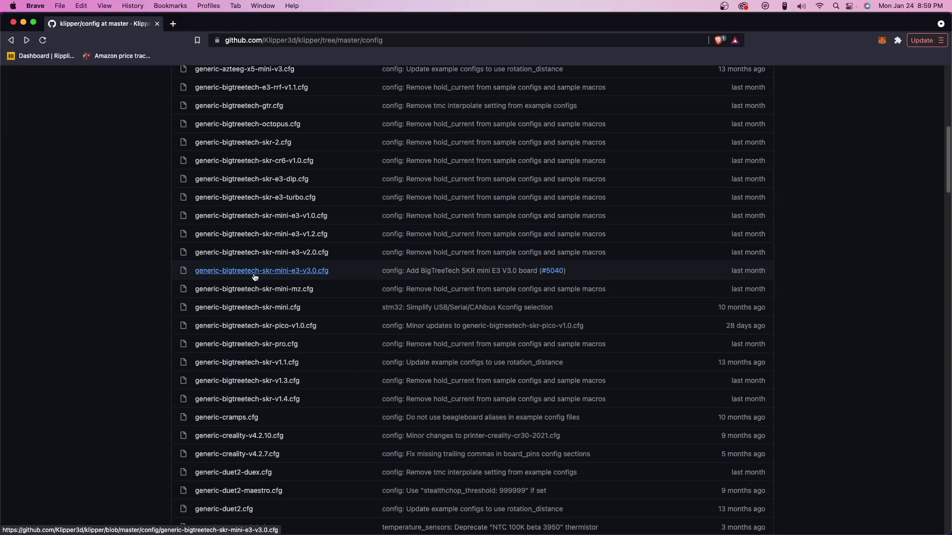
scroll(254, 277, down, 10)
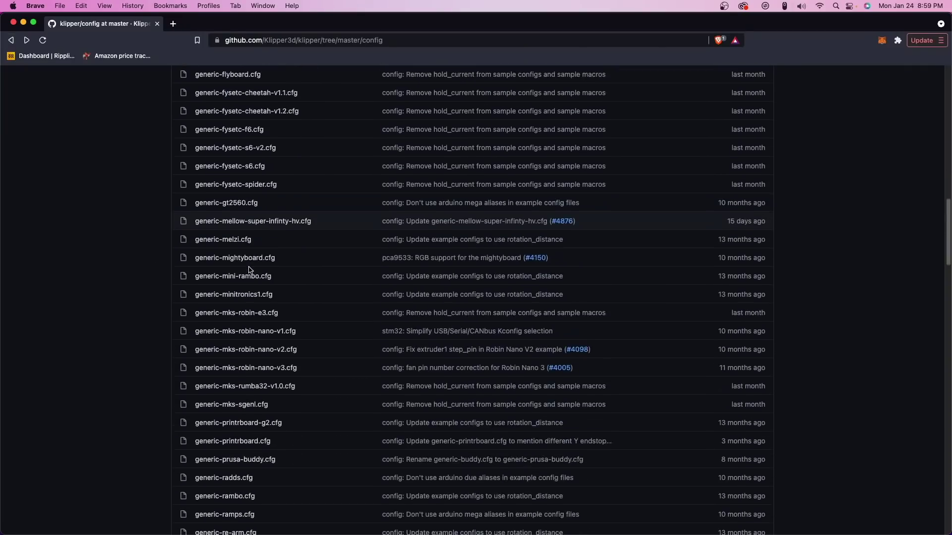
scroll(250, 270, down, 15)
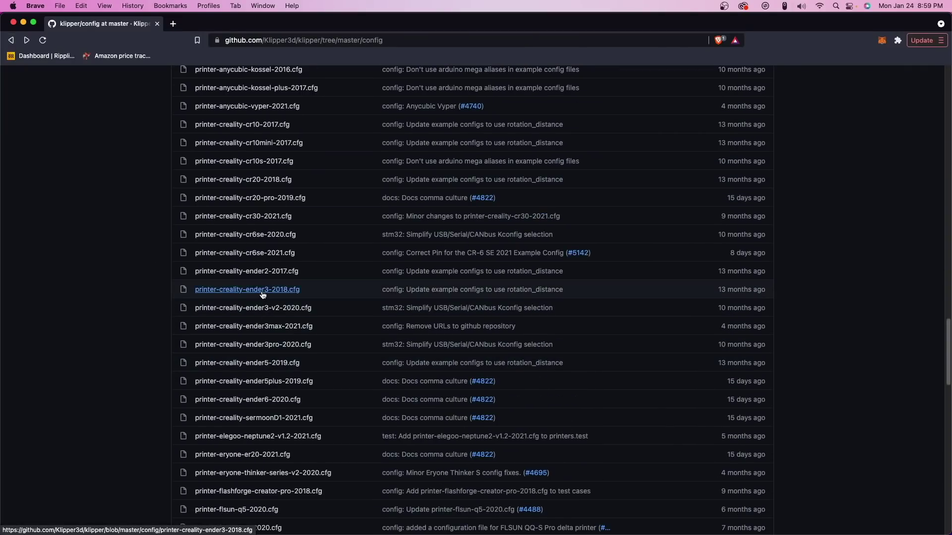
click(262, 293)
scroll(296, 292, down, 5)
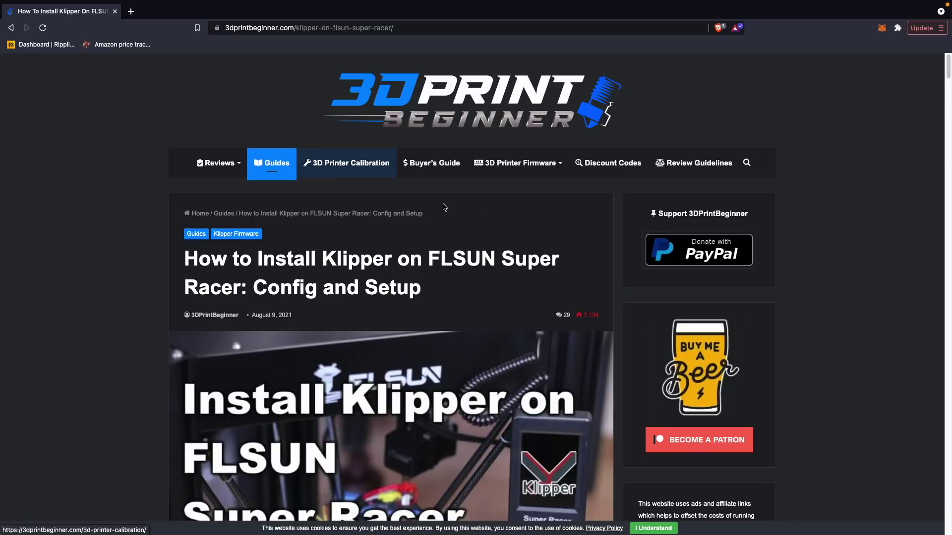
- Scroll the FLSUN Super Racer guide to the make menuconfig step and its screenshot
scroll(882, 288, down, 15)
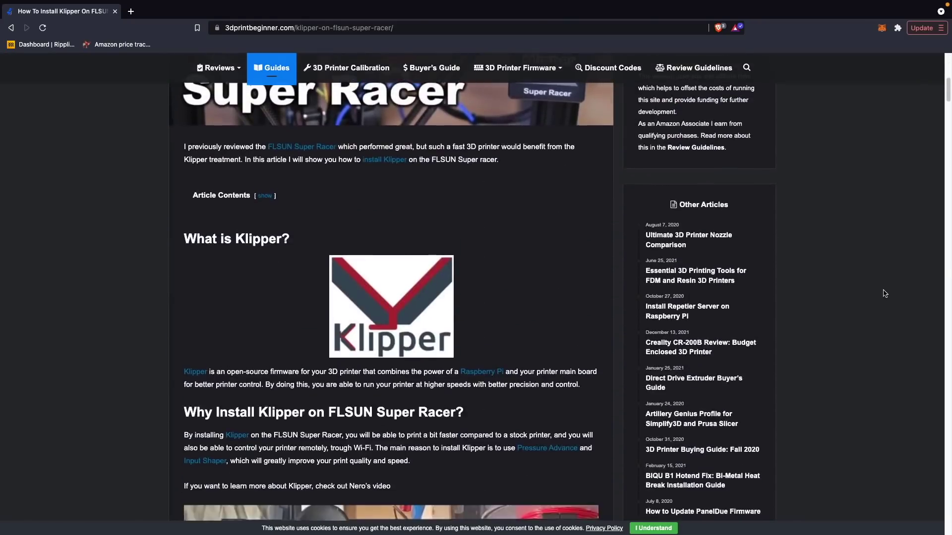
scroll(882, 289, down, 15)
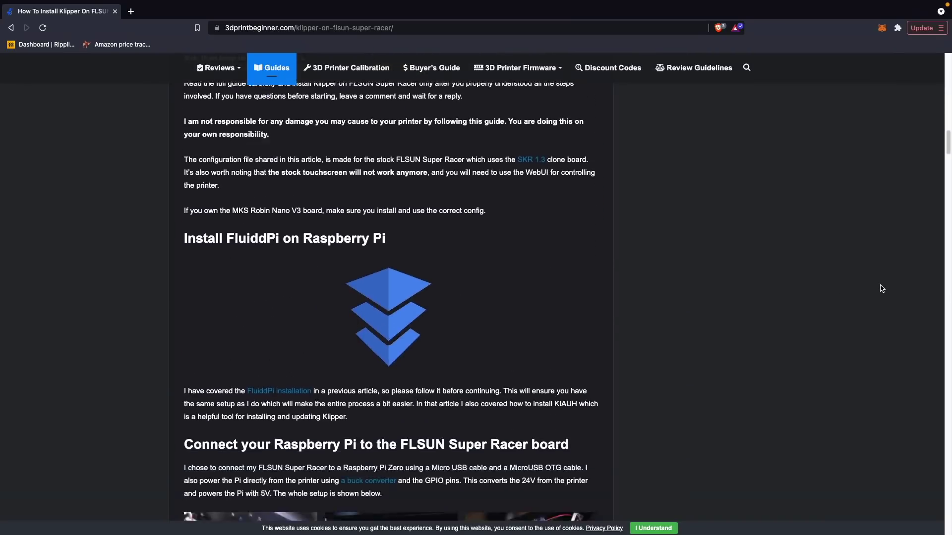
scroll(882, 289, down, 15)
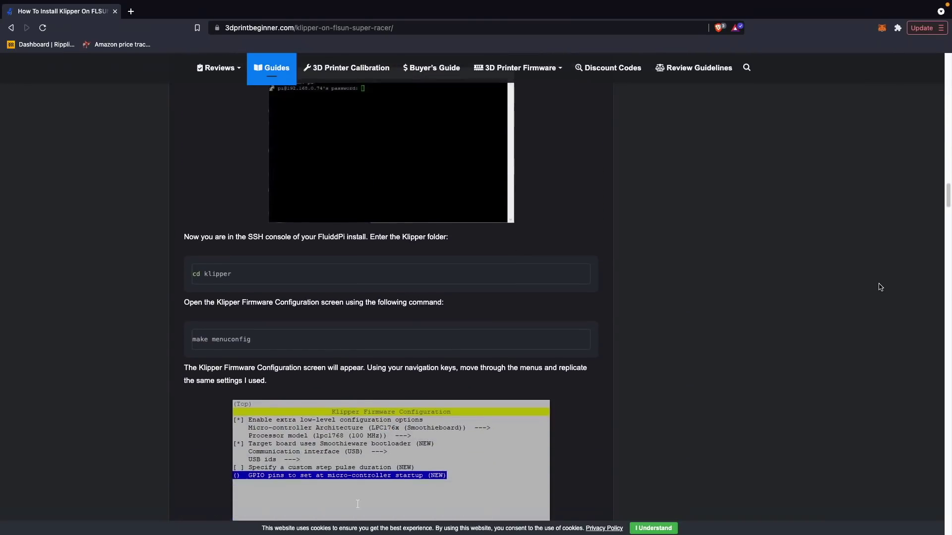
scroll(881, 287, down, 2)
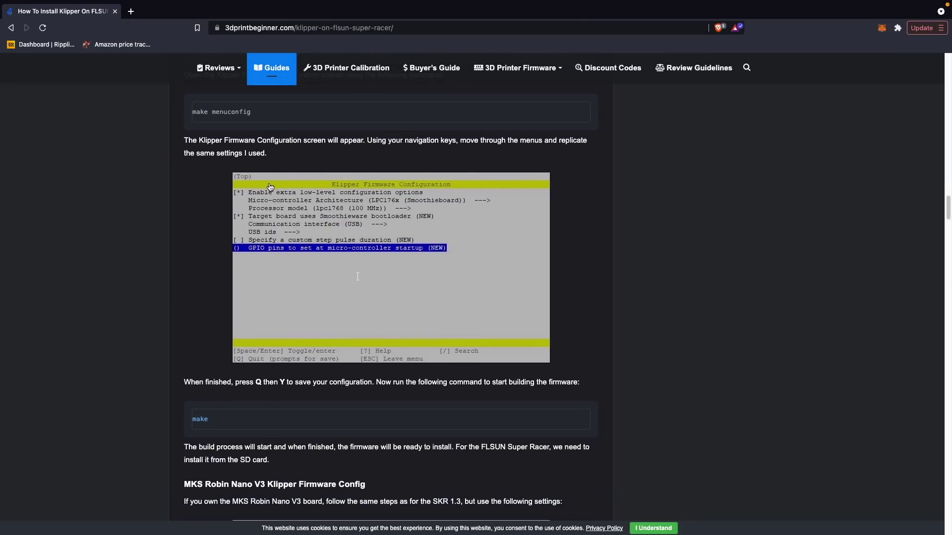
scroll(303, 225, down, 7)
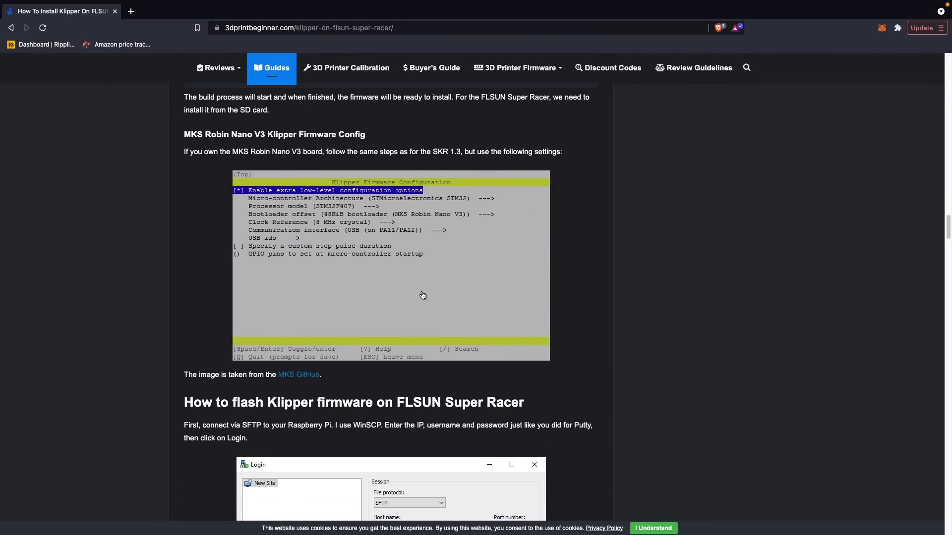
scroll(523, 283, up, 7)
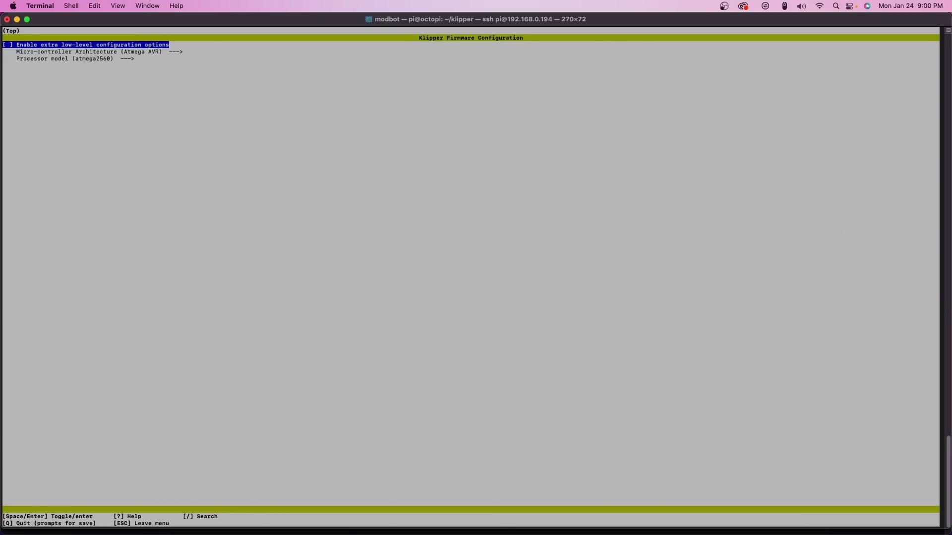
- Enable low-level options, set LPC176x (Smoothieboard), lpc1768, USB, and save the config
key(space)
key(Down)
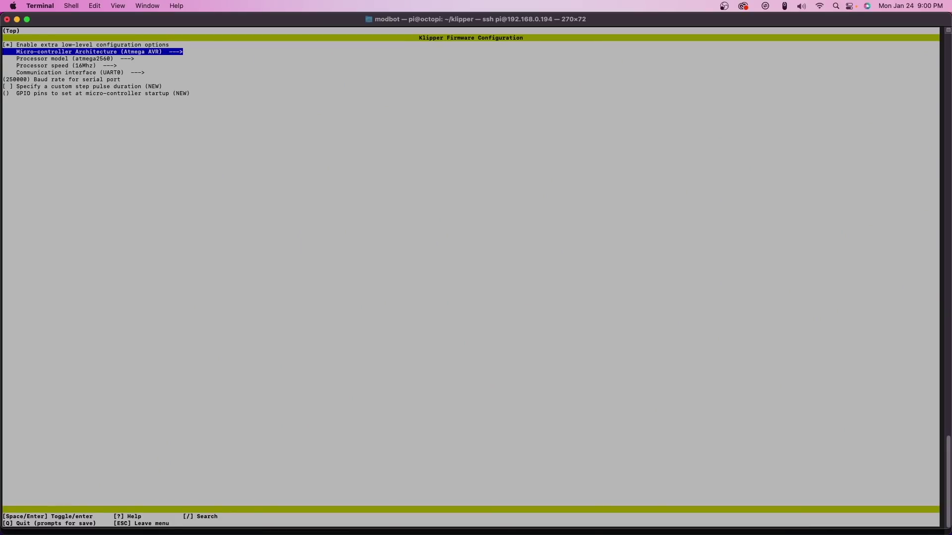
key(Return)
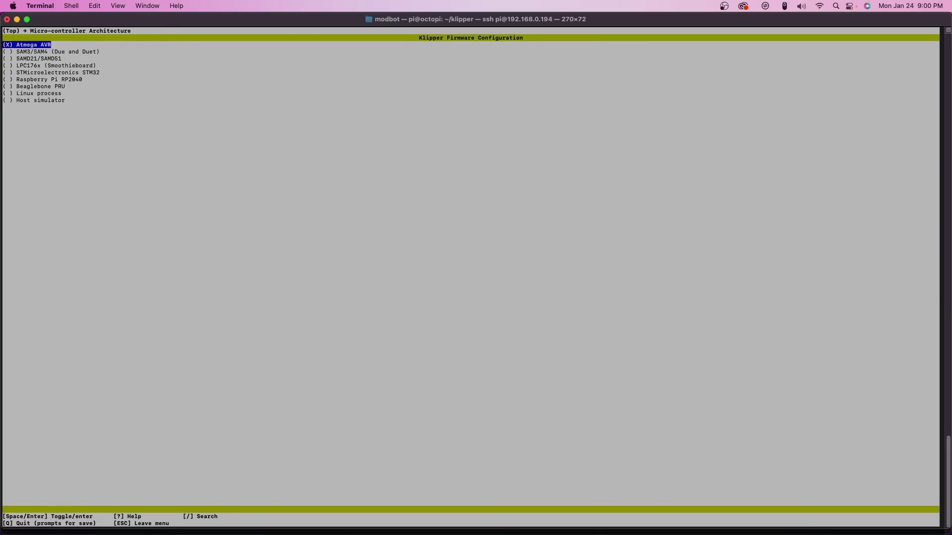
key(Down)
key(Down)
key(Down)
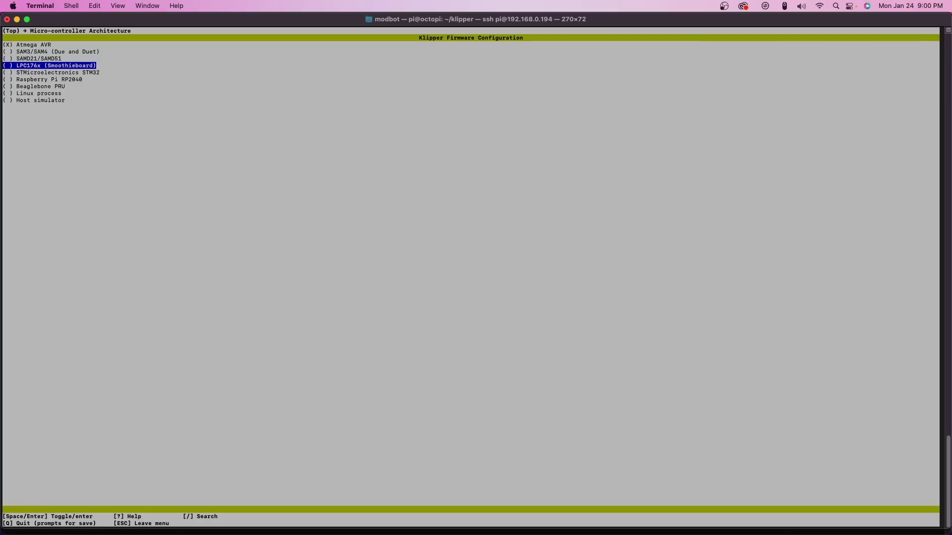
key(Return)
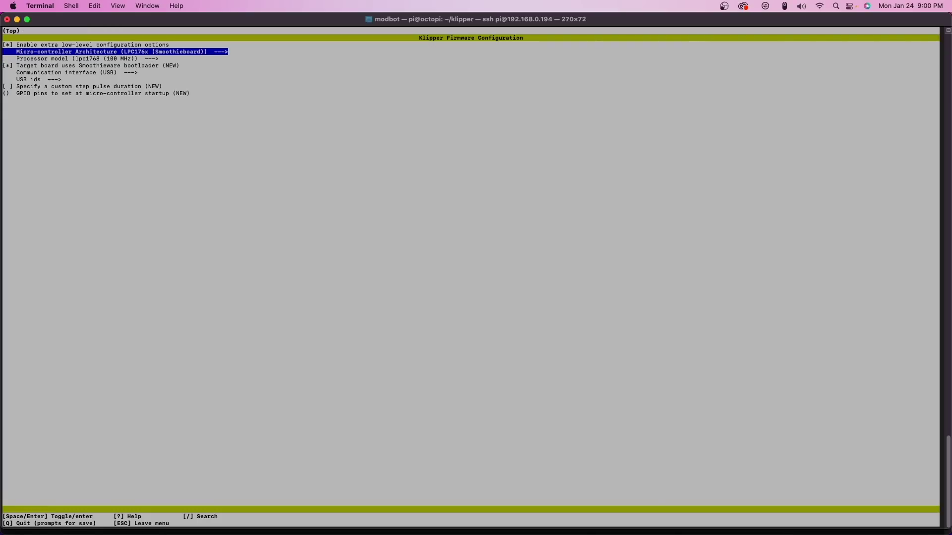
key(Down)
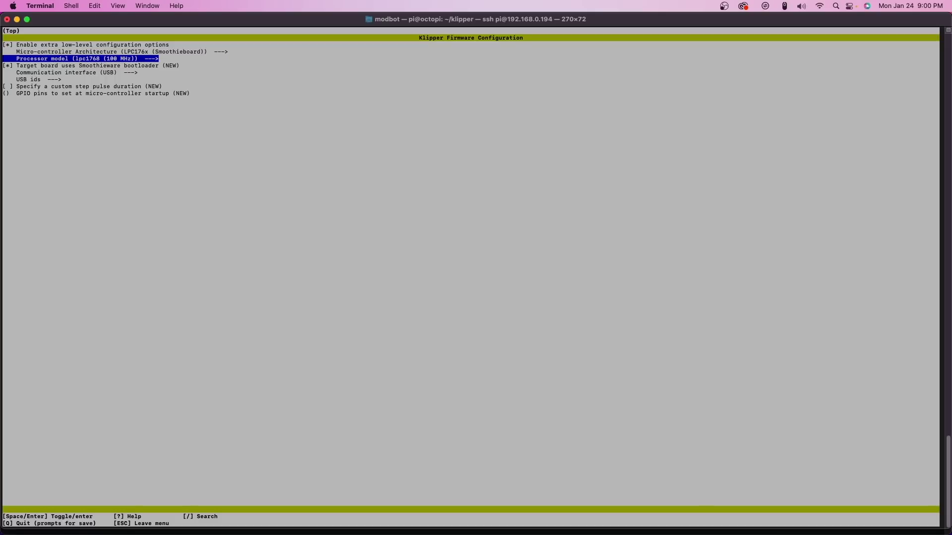
key(Down)
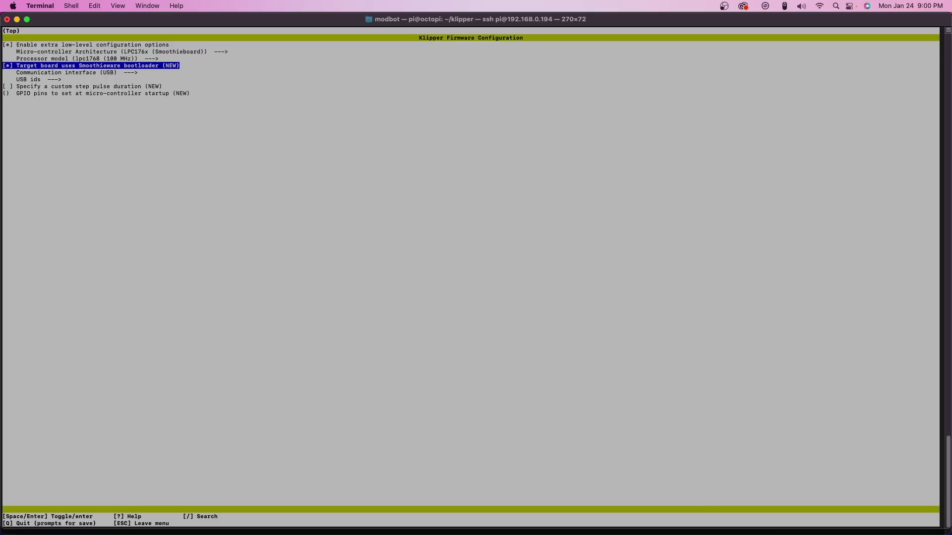
key(Down)
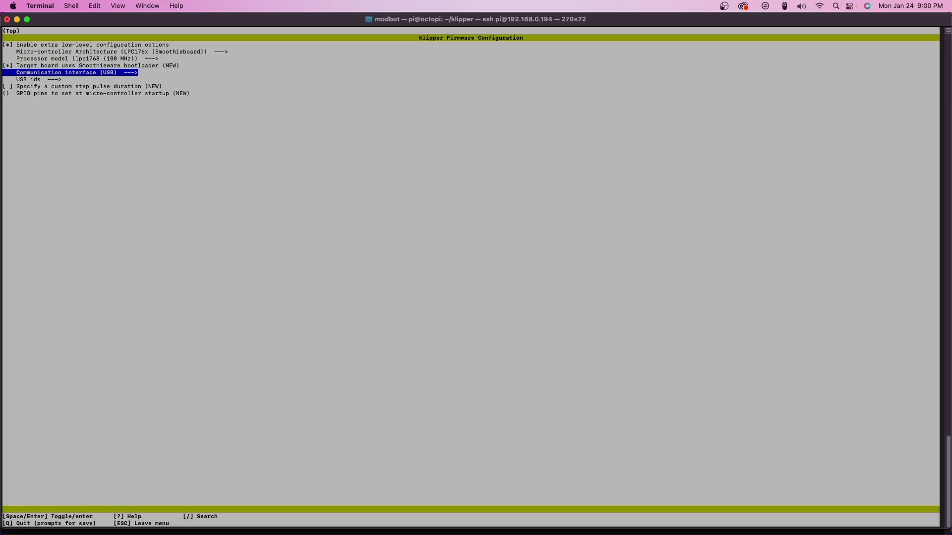
key(Down)
key(Down)
key(Down)
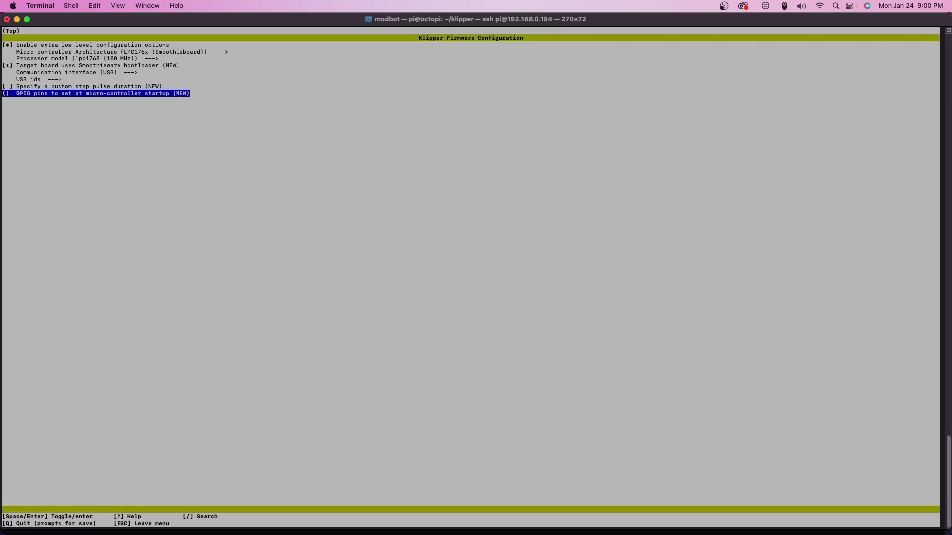
key(q)
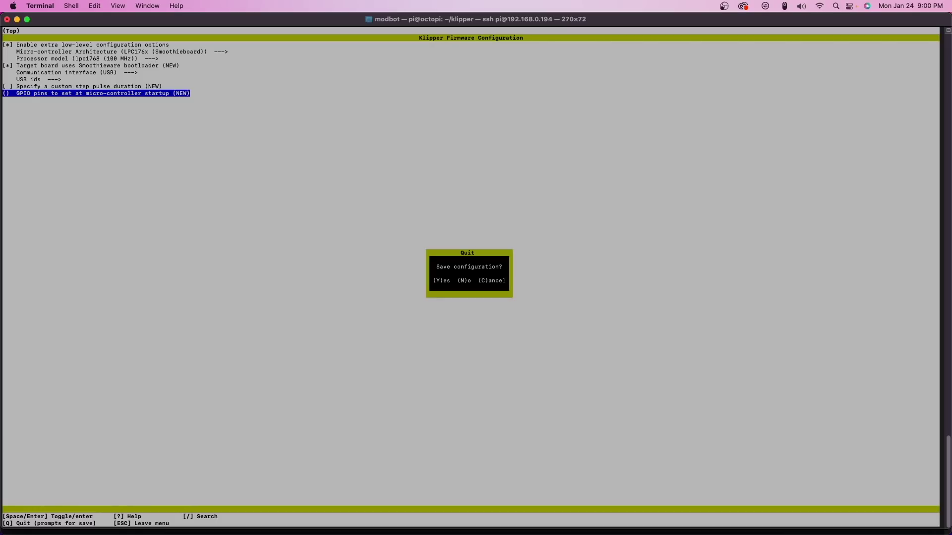
key(y)
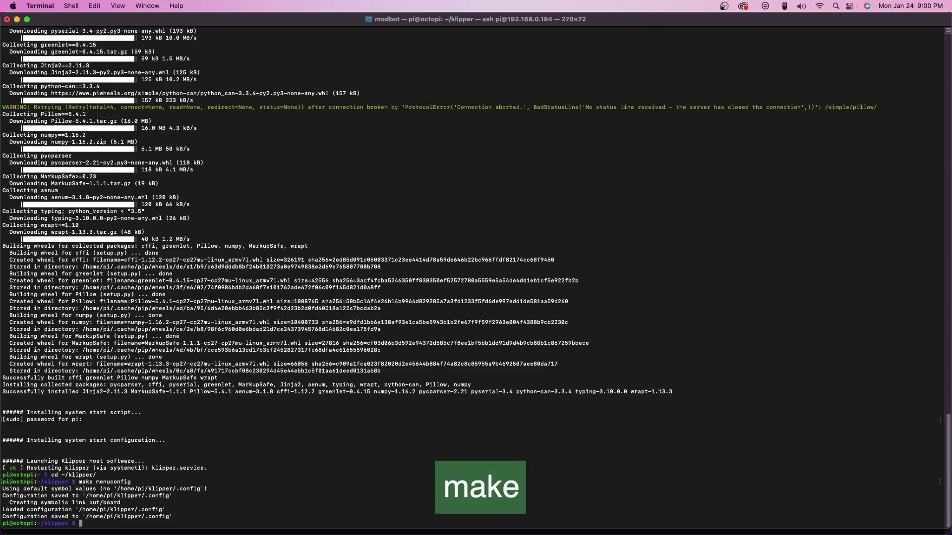
- Run make in ~/klipper to compile the firmware into out/klipper.bin
text(make)
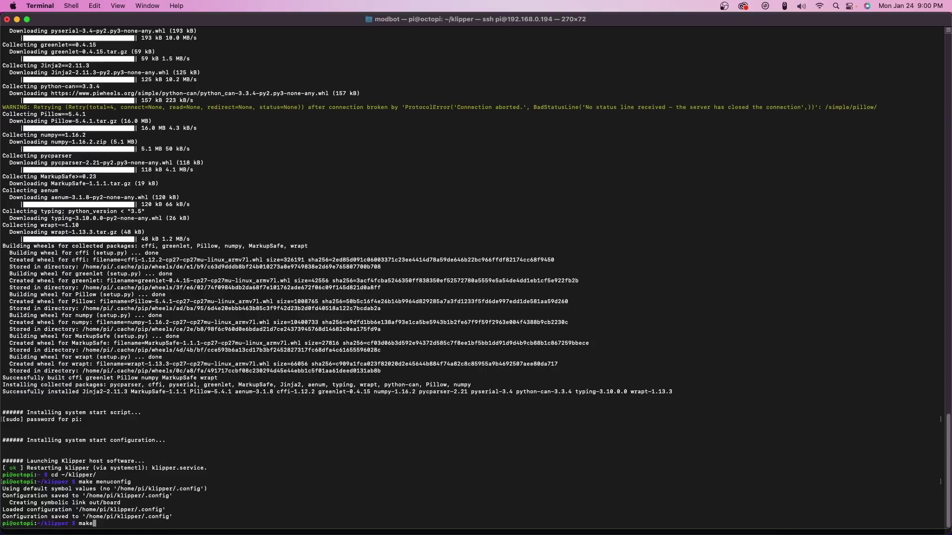
key(Return)
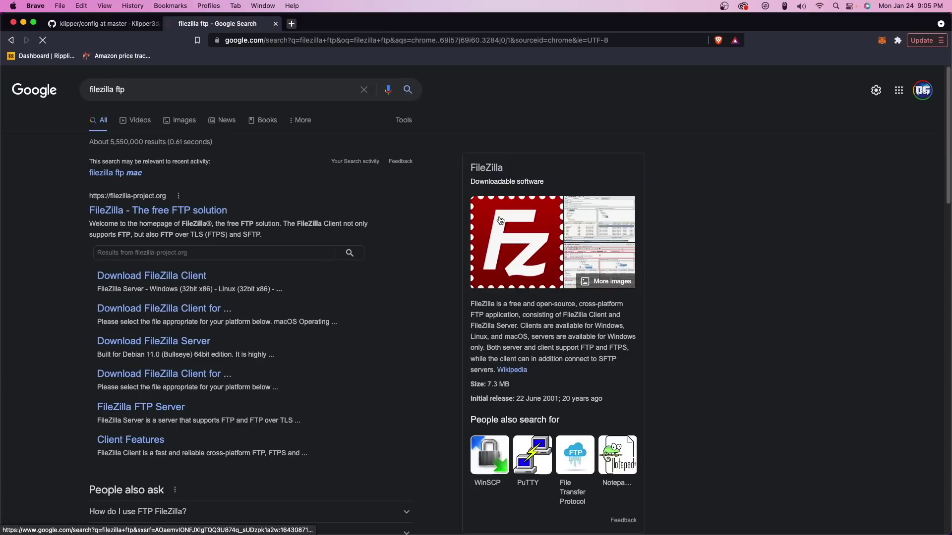
- Check the FileZilla homepage, then return to the results and open the WinSCP result
click(501, 221)
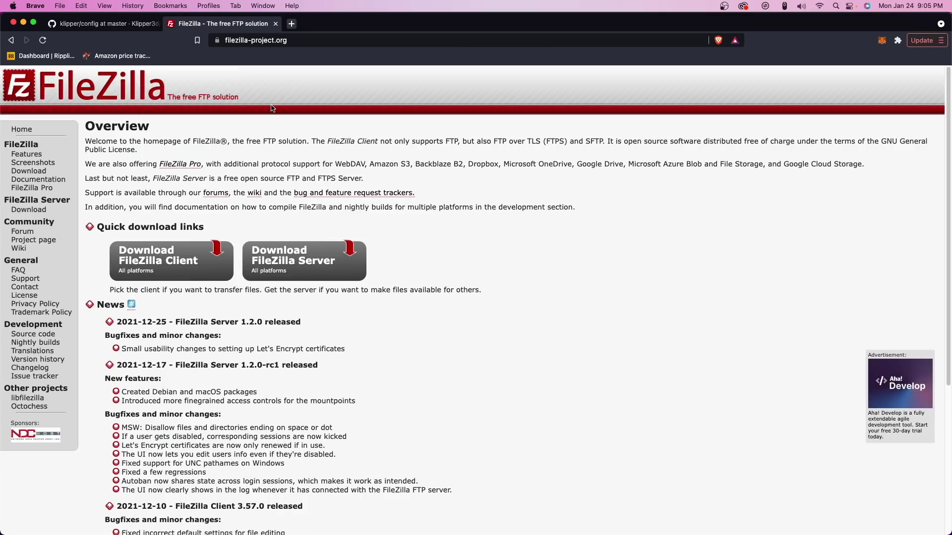
click(295, 44)
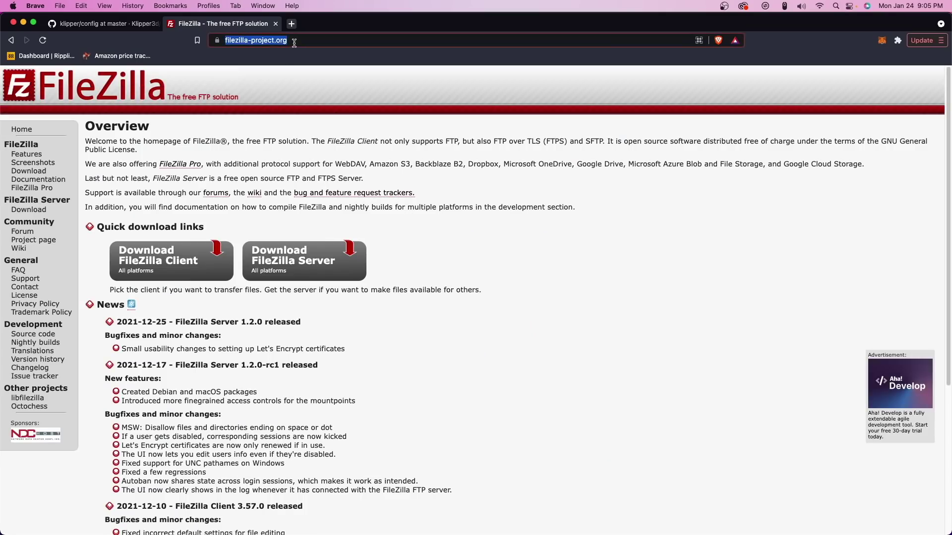
key(super+bracketleft)
click(172, 240)
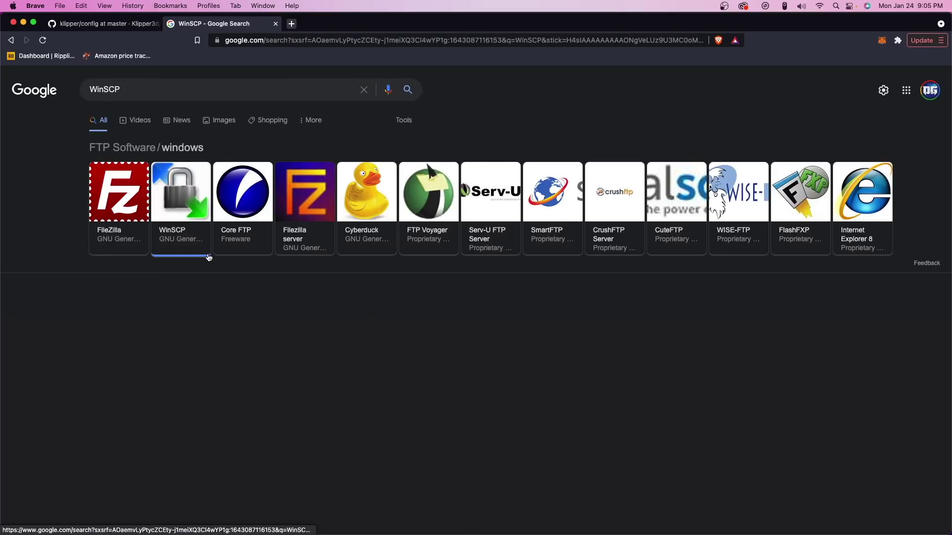
click(99, 311)
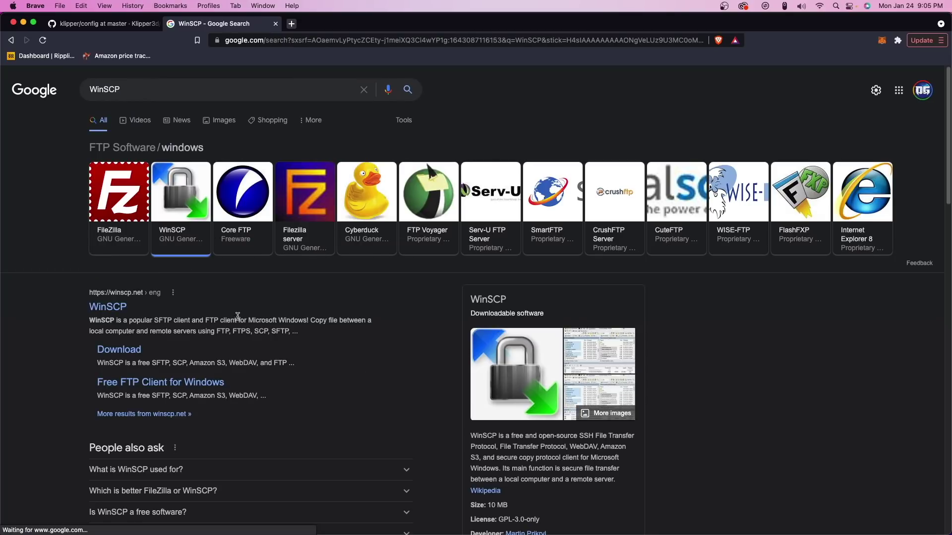
- Connect FileZilla to the Pi at 192.168.0.194 over SFTP as user pi with its password
key(super+Tab)
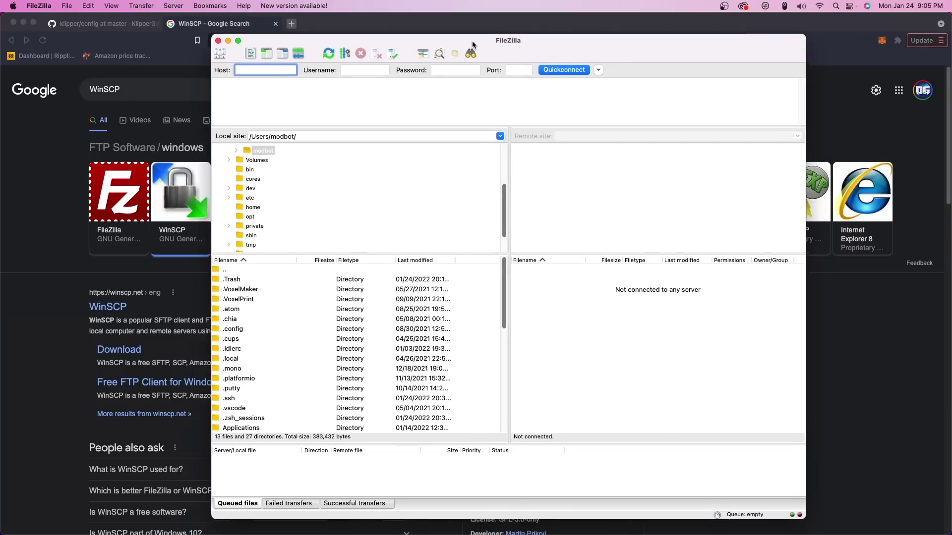
drag(473, 45, 457, 44)
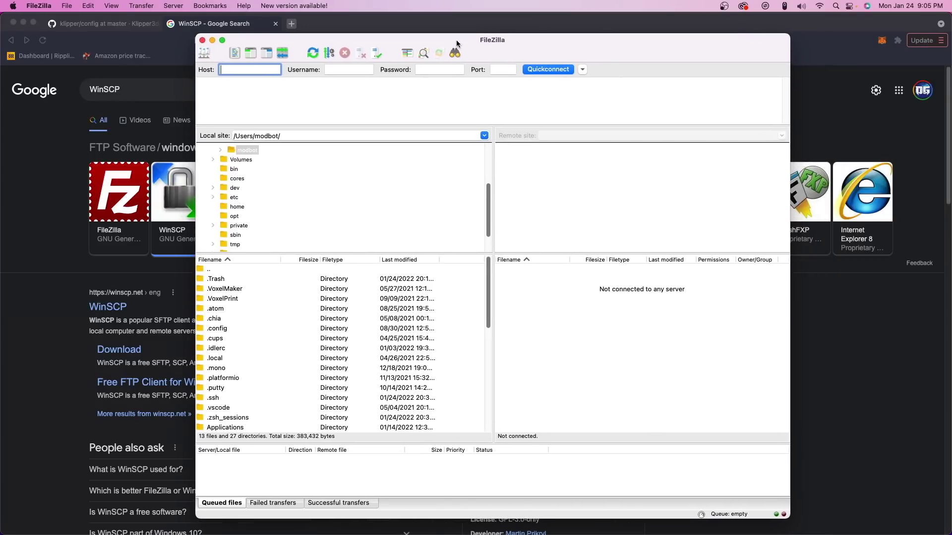
key(ctrl+Right)
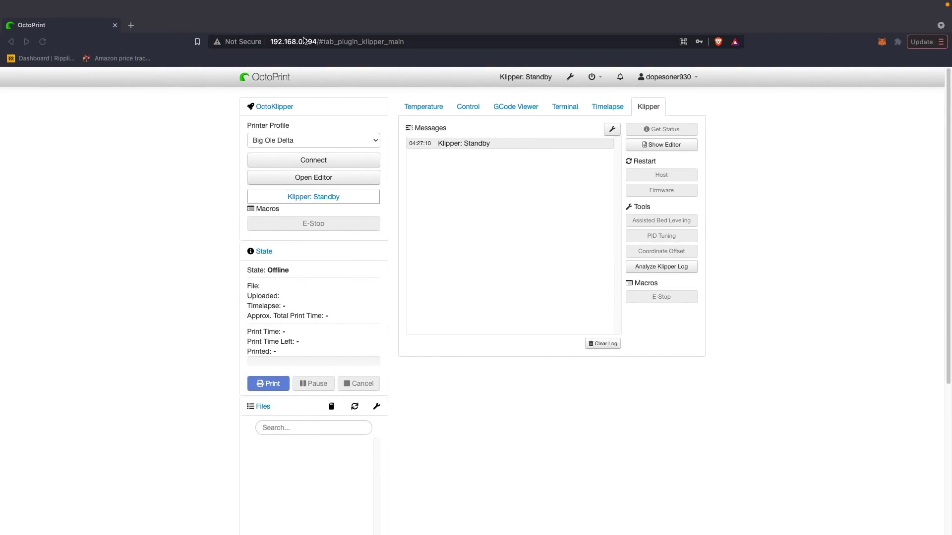
key(ctrl+Left)
text(192.16)
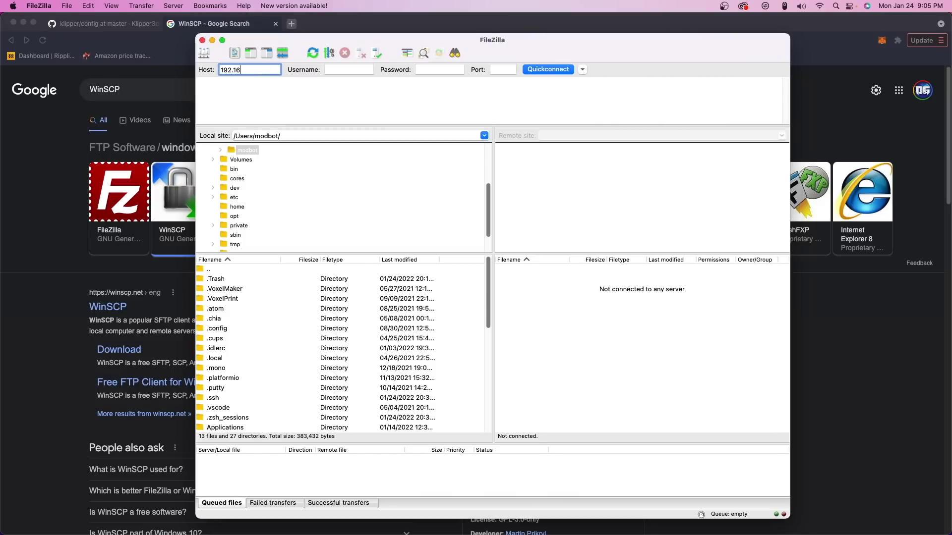
text(8.0.194)
key(Tab)
text(pi)
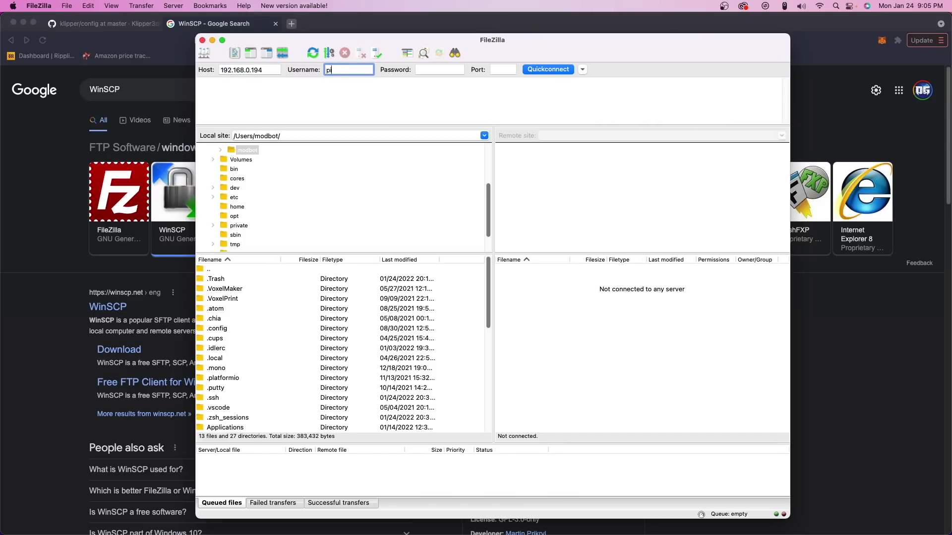
key(Tab)
text(r)
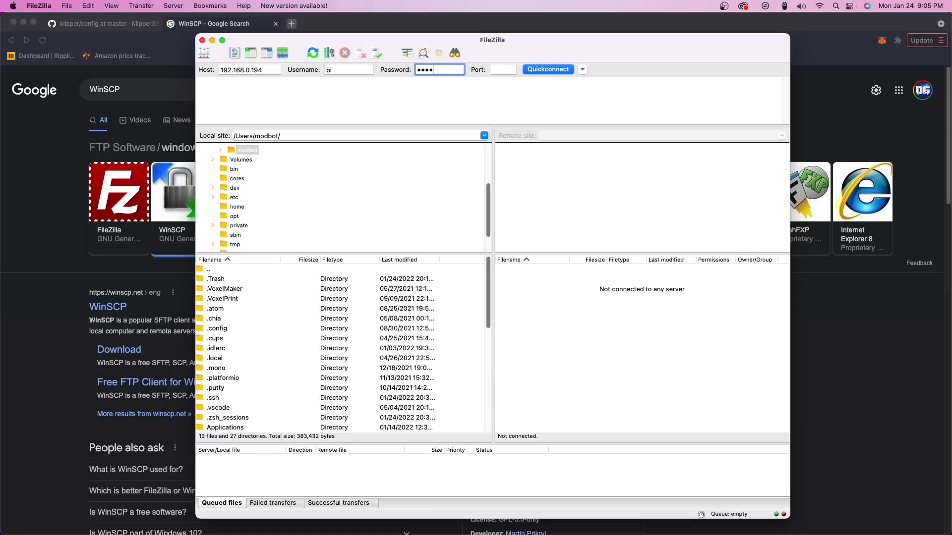
text(berry)
key(Tab)
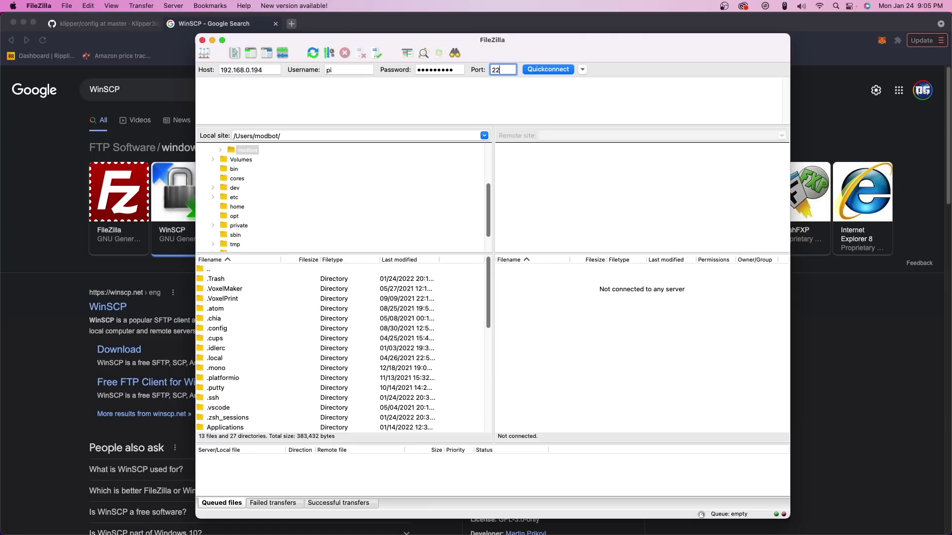
click(557, 67)
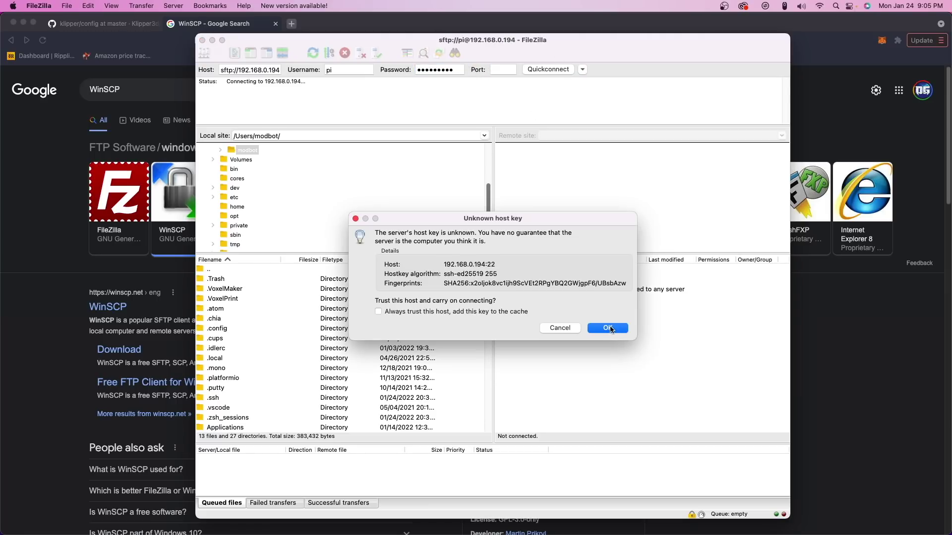
click(608, 329)
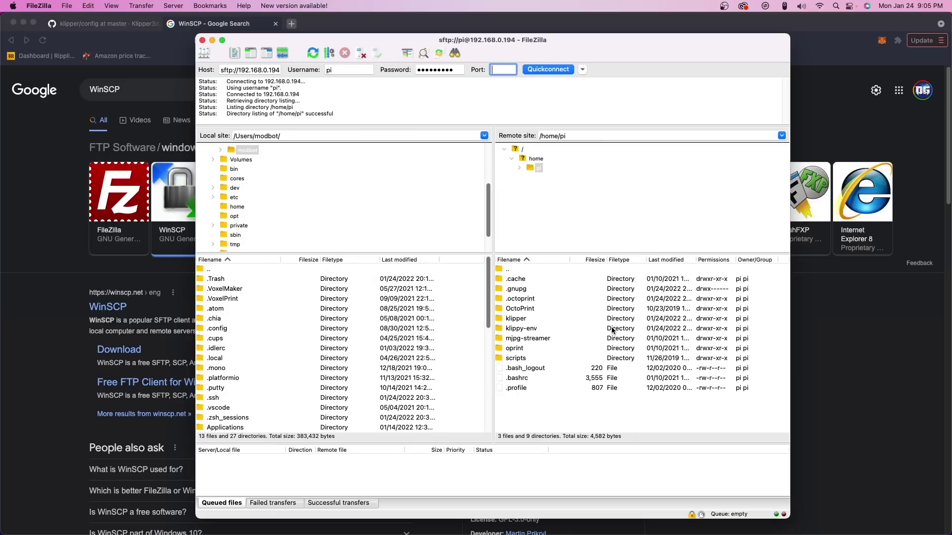
- Download klipper.bin from /home/pi/klipper/out into the local Downloads folder
double_click(525, 319)
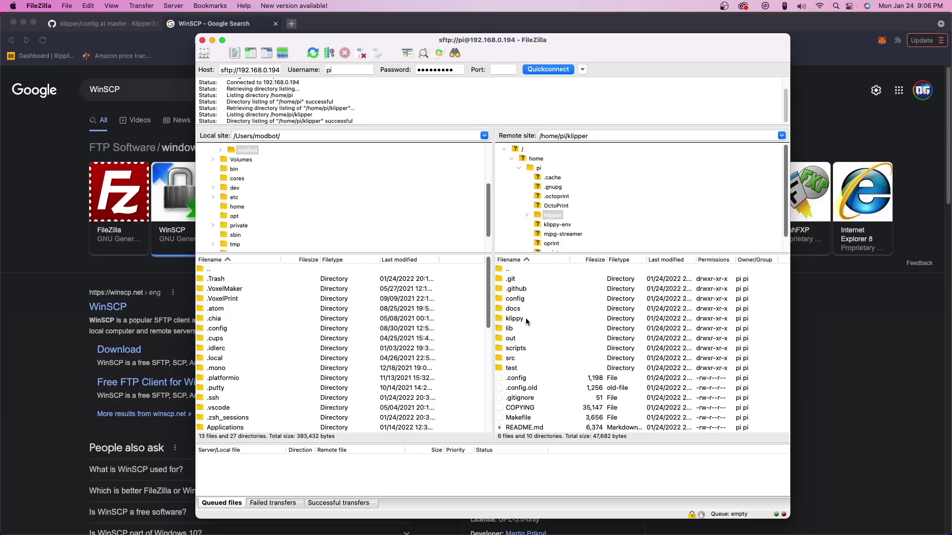
double_click(512, 339)
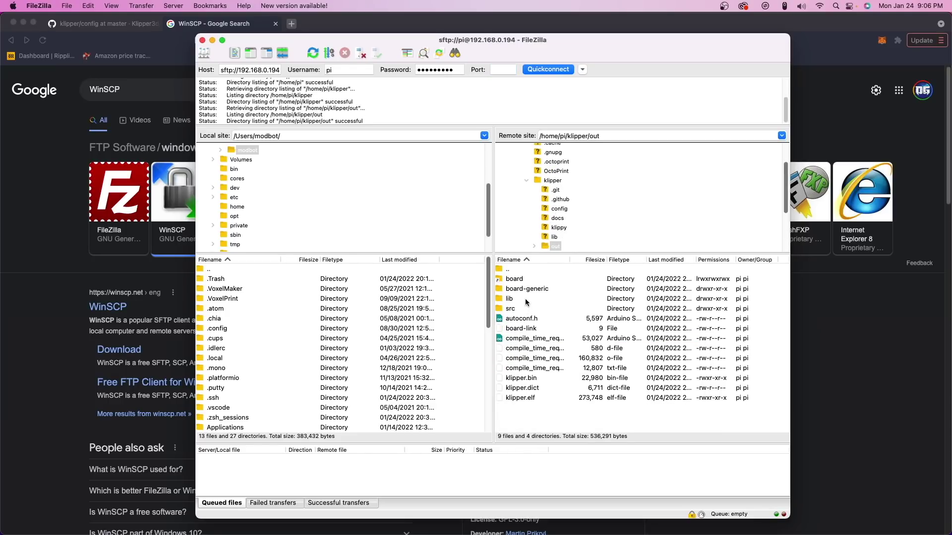
click(526, 380)
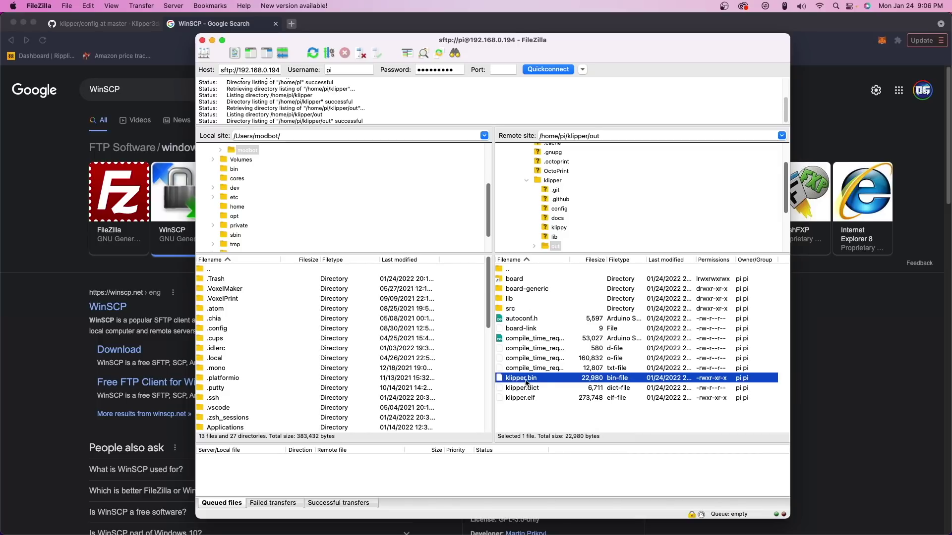
drag(572, 380, 262, 168)
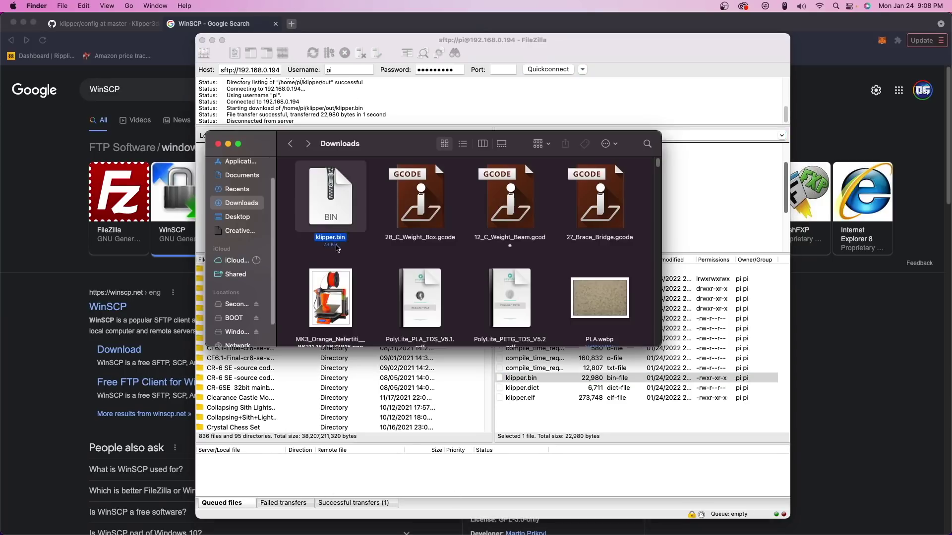
- Copy klipper.bin from Downloads and paste it onto the BOOT card
right_click(338, 239)
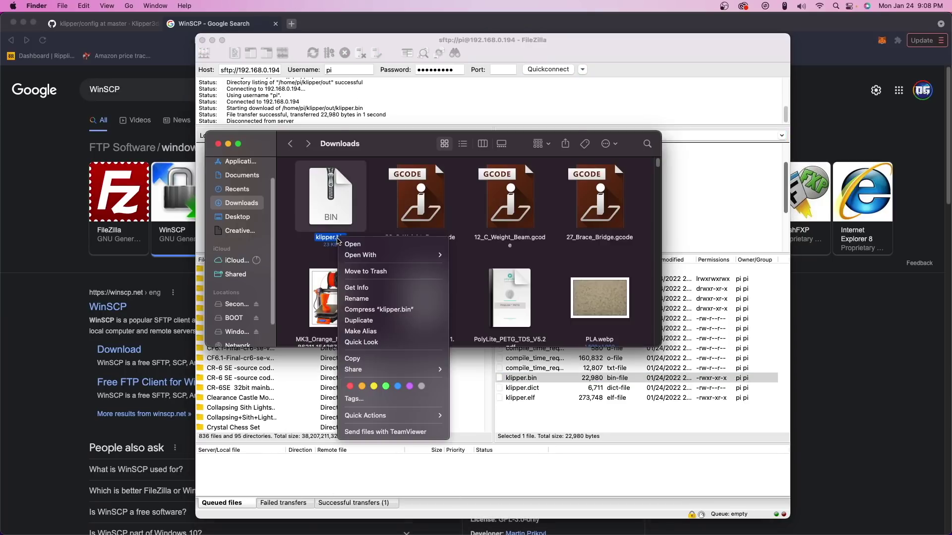
click(364, 360)
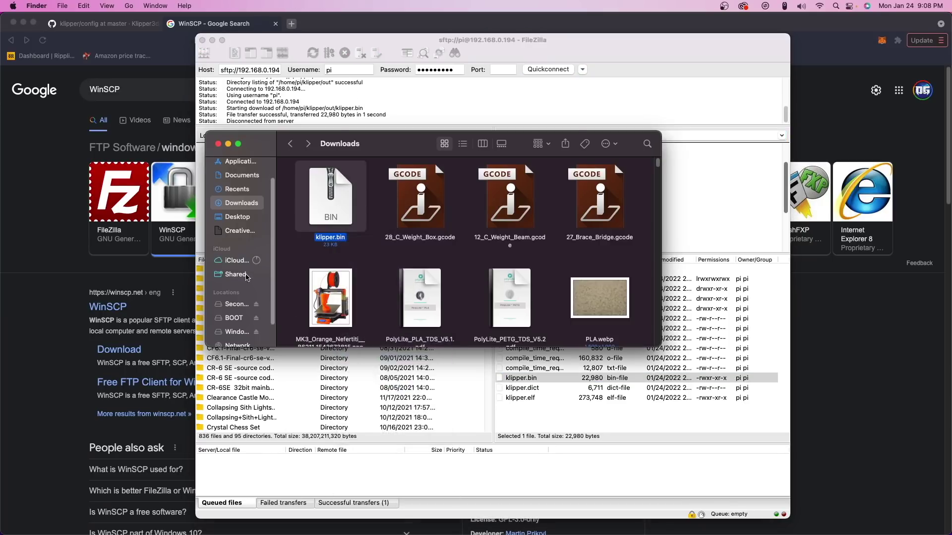
click(236, 316)
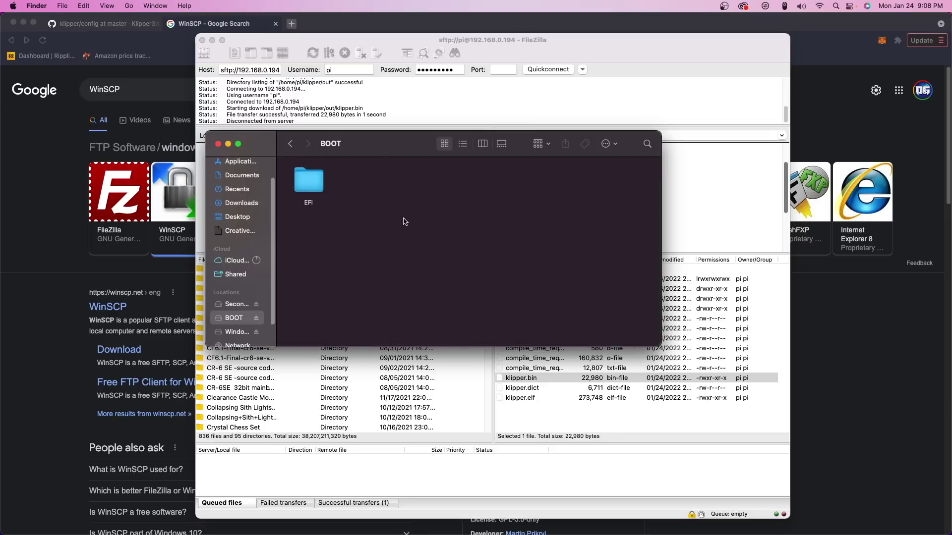
right_click(405, 219)
click(427, 235)
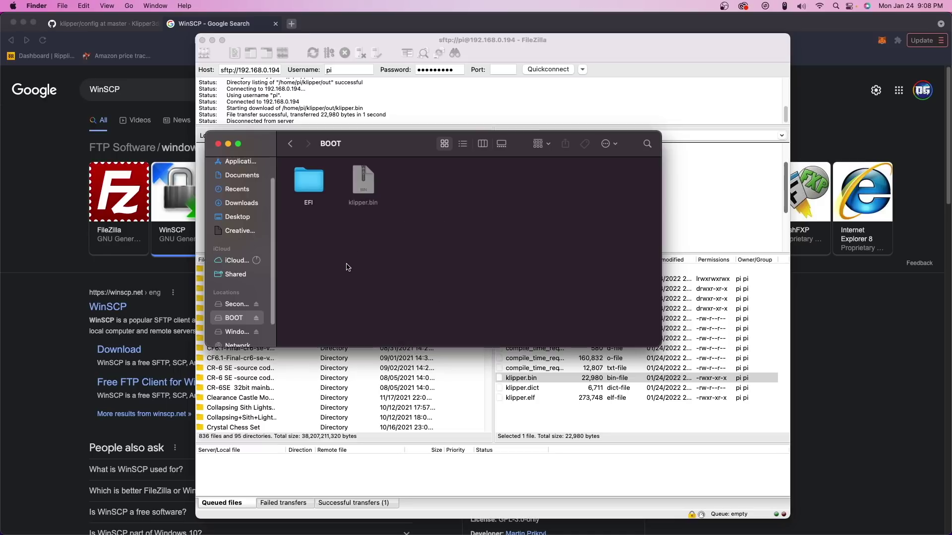
- Rename the pasted klipper.bin on the BOOT card to firmware.bin
click(363, 211)
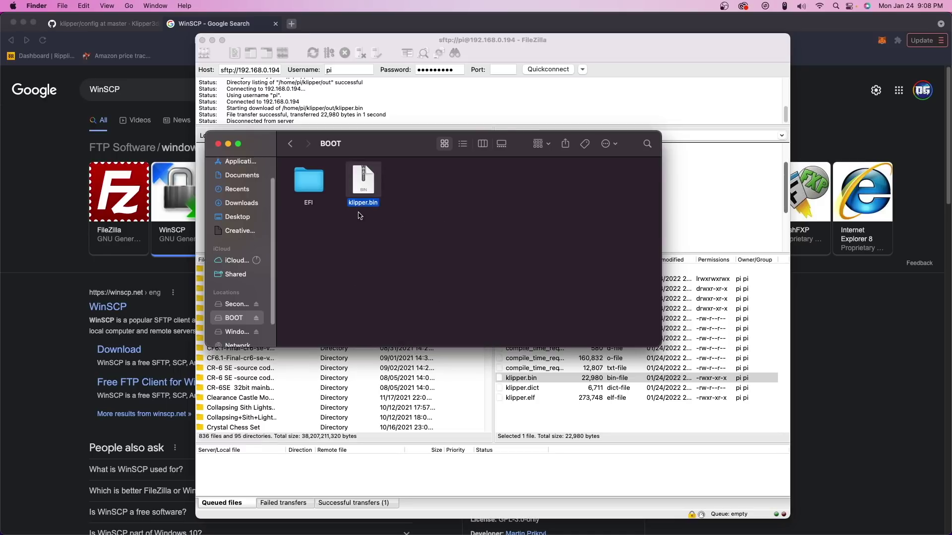
right_click(361, 203)
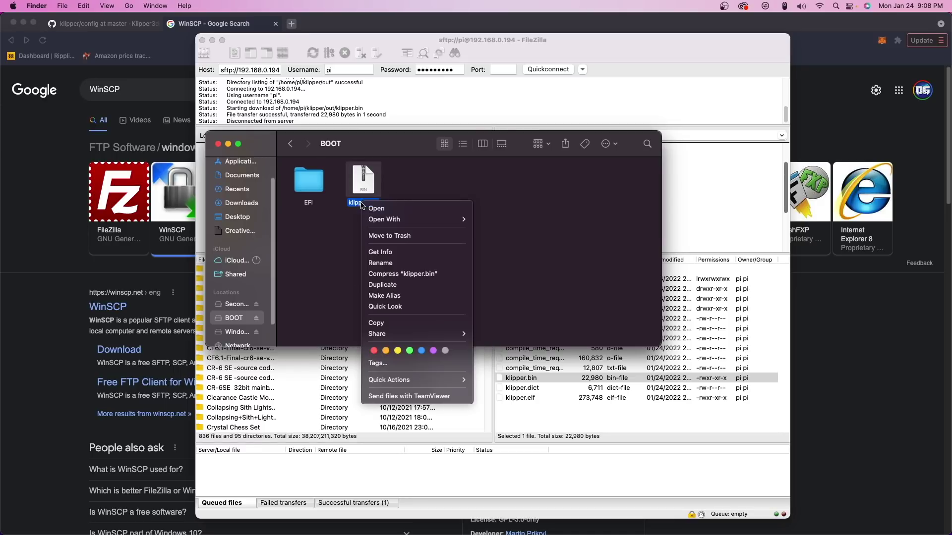
click(387, 268)
text(firmware.bin)
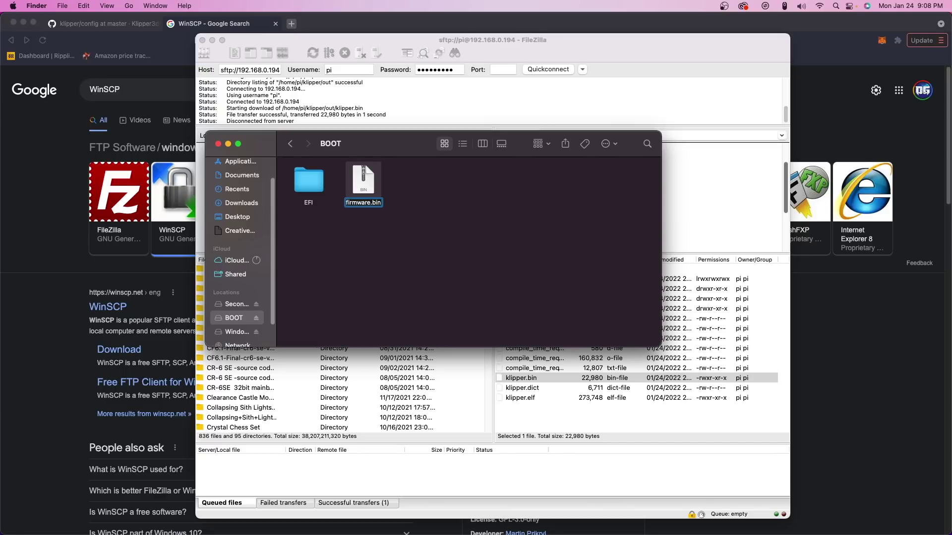
key(Return)
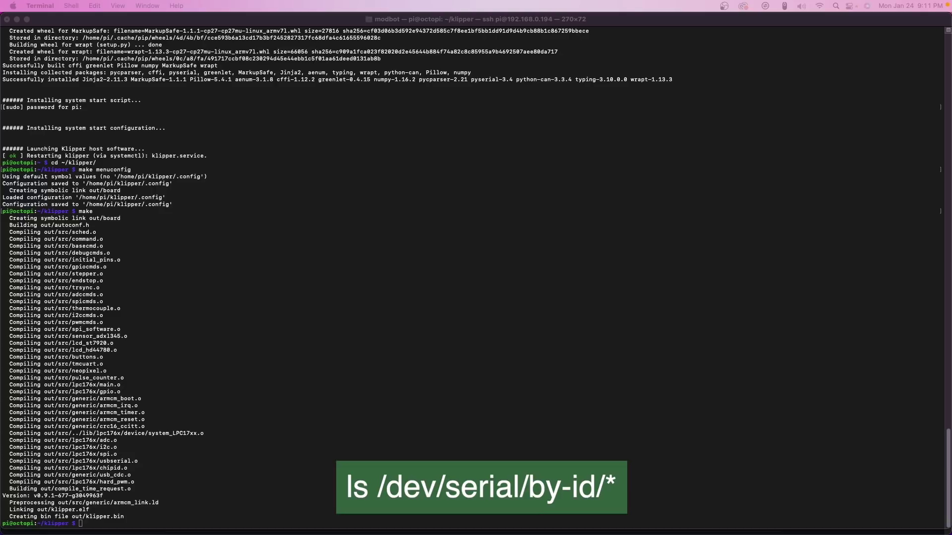
- List /dev/serial/by-id/* on the Pi and copy the board's serial device path
click(121, 523)
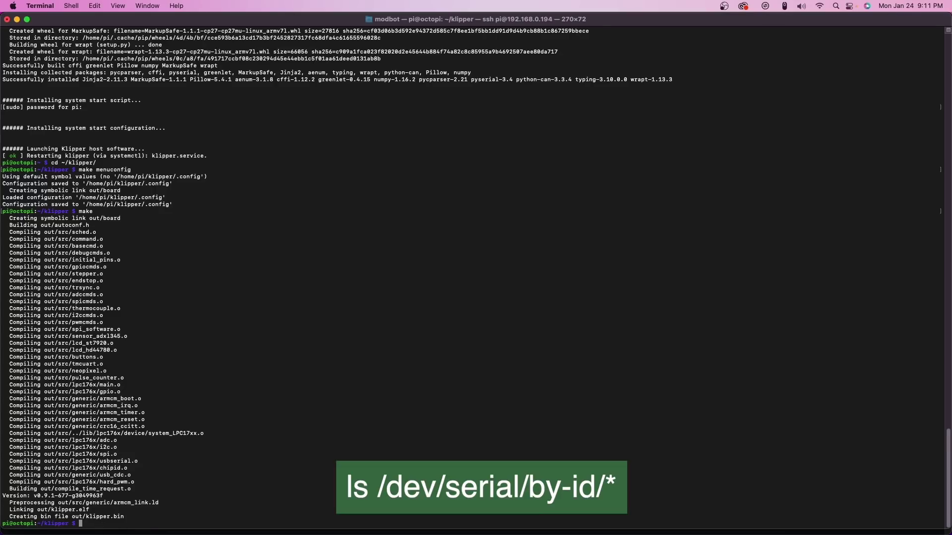
key(super+v)
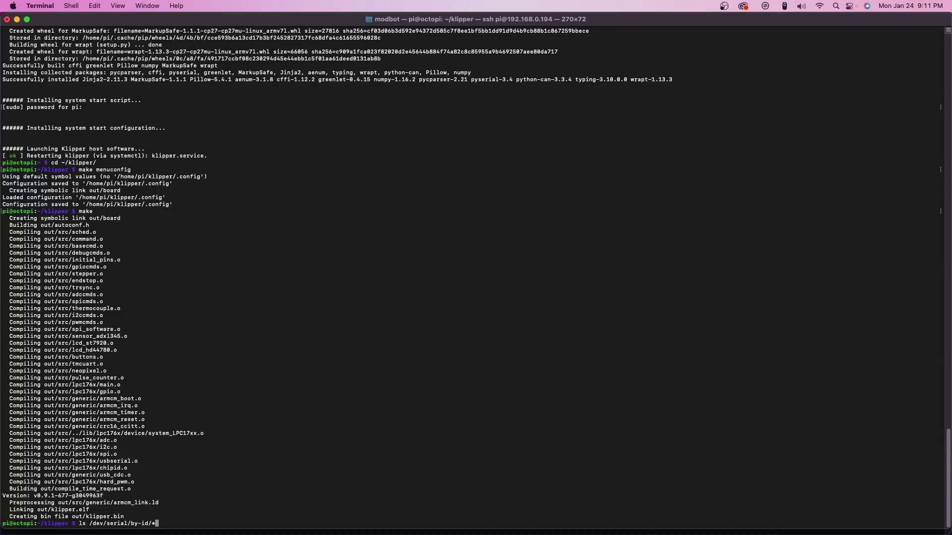
key(Return)
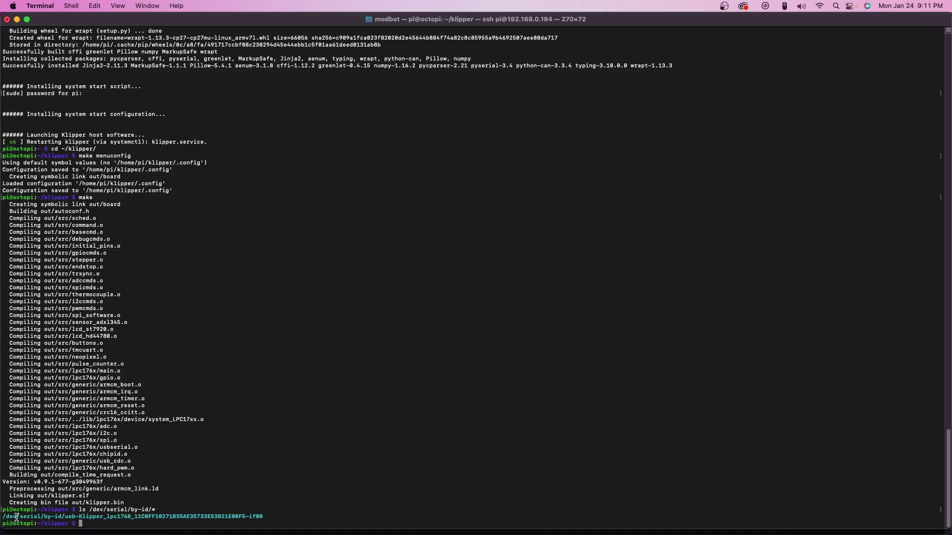
drag(2, 517, 286, 519)
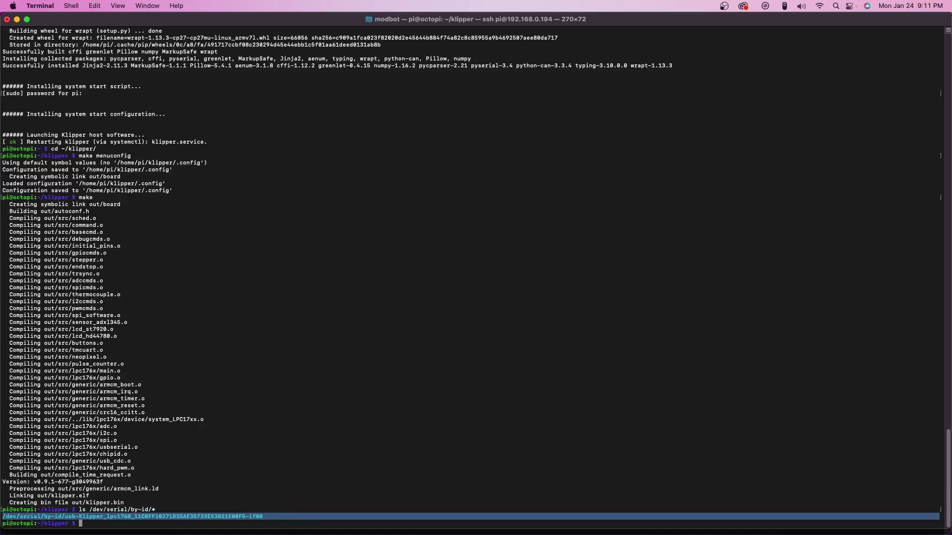
key(super+c)
- Paste the serial path into a new TextEdit note, then try connecting in OctoPrint
key(super+Tab)
right_click(428, 281)
click(446, 309)
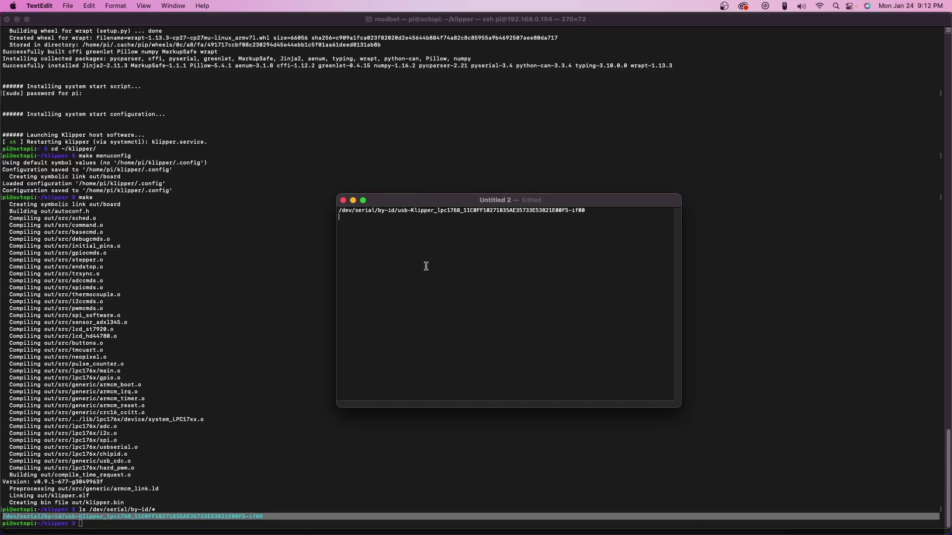
drag(472, 207, 545, 207)
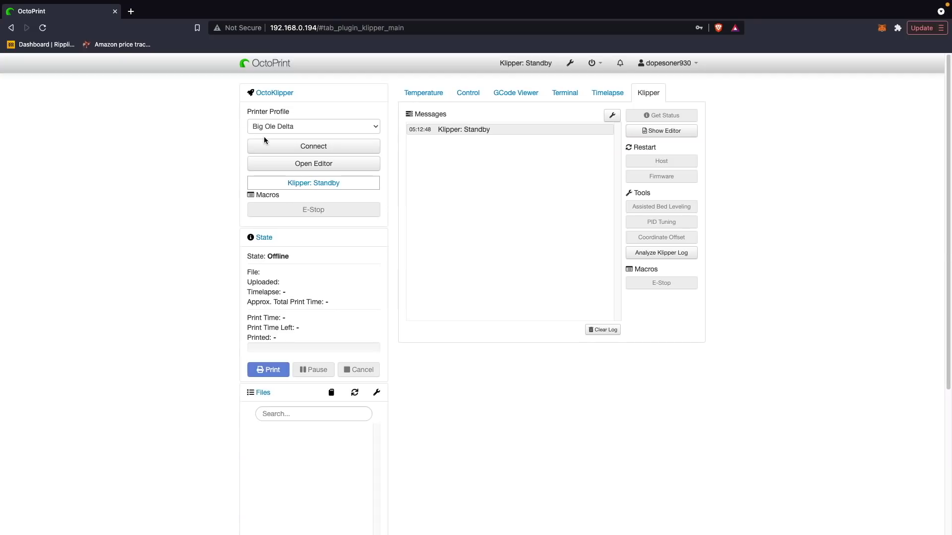
click(320, 147)
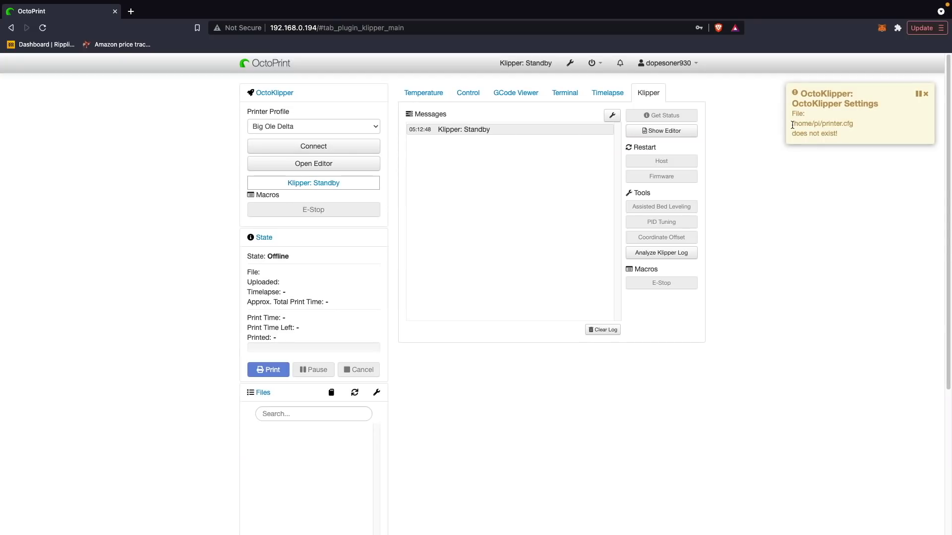
- Dismiss the missing /home/pi/printer.cfg warning and retry the OctoPrint connection
drag(793, 125, 862, 127)
click(837, 125)
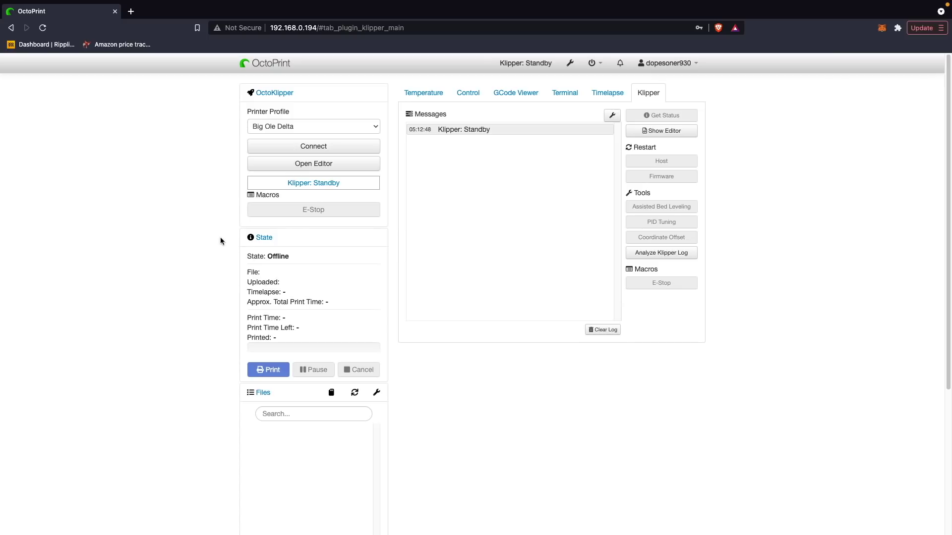
click(295, 151)
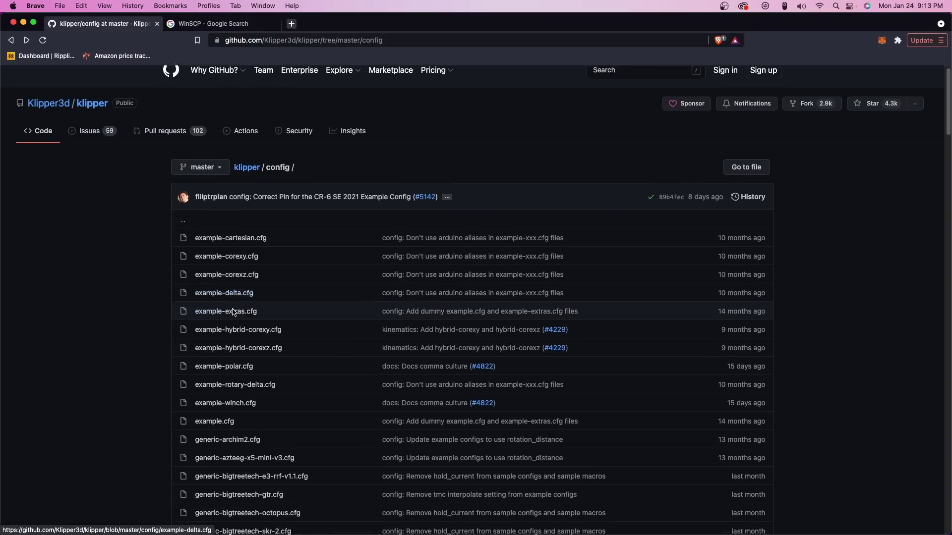
- Browse the klipper/config list and view the printer-creality-ender3-2018.cfg example
scroll(230, 309, down, 10)
scroll(231, 308, down, 15)
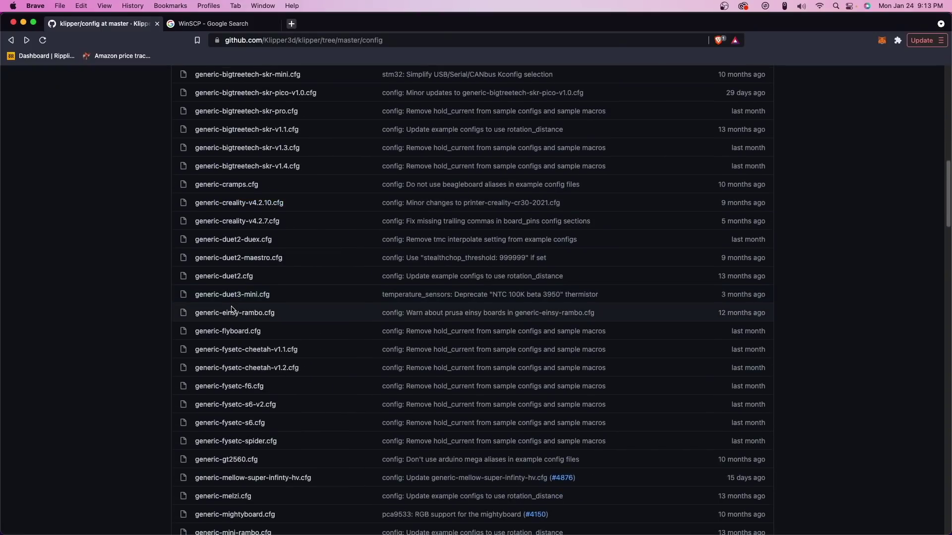
scroll(229, 305, down, 15)
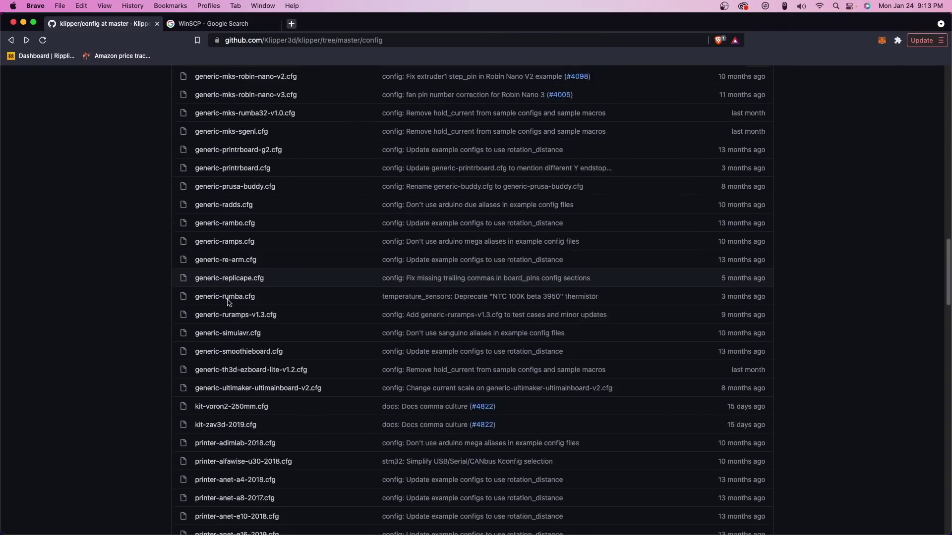
scroll(228, 303, down, 10)
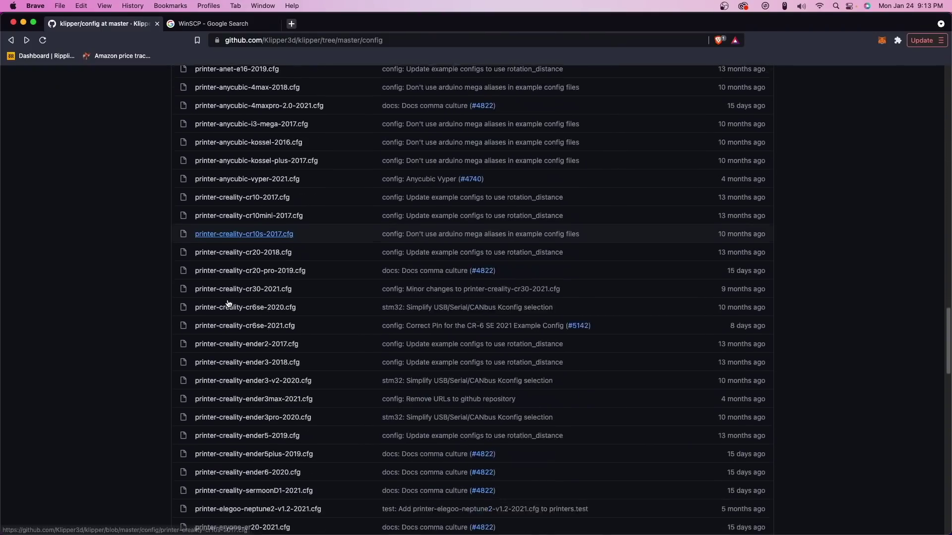
click(238, 252)
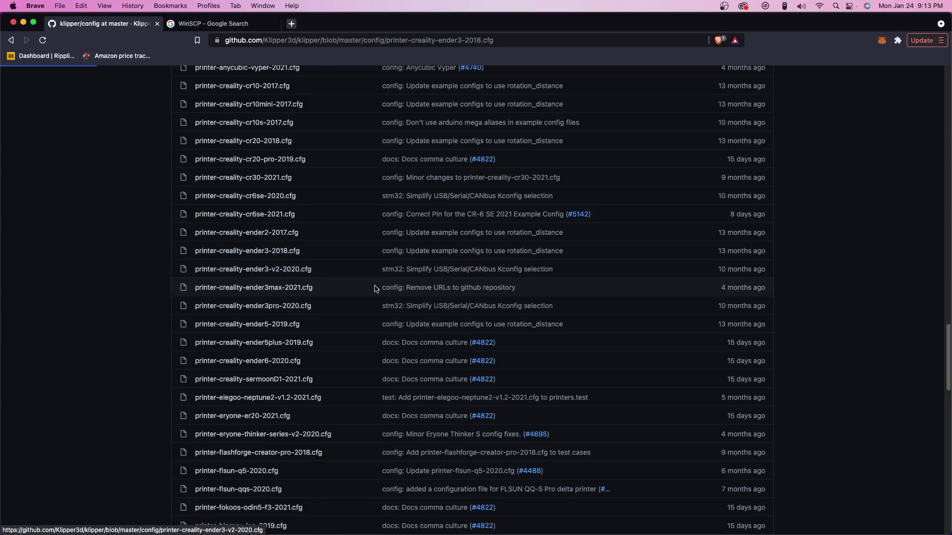
scroll(251, 364, down, 10)
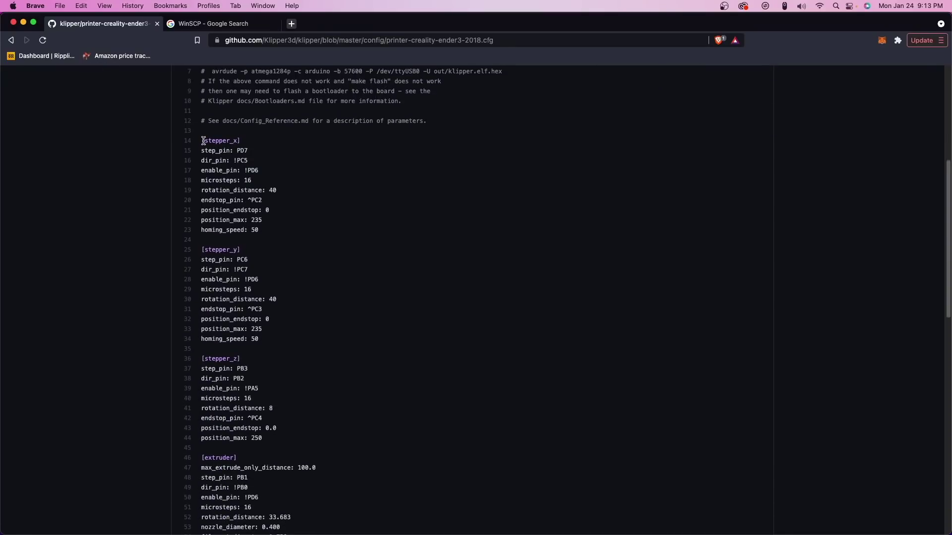
drag(203, 140, 243, 140)
scroll(228, 260, down, 7)
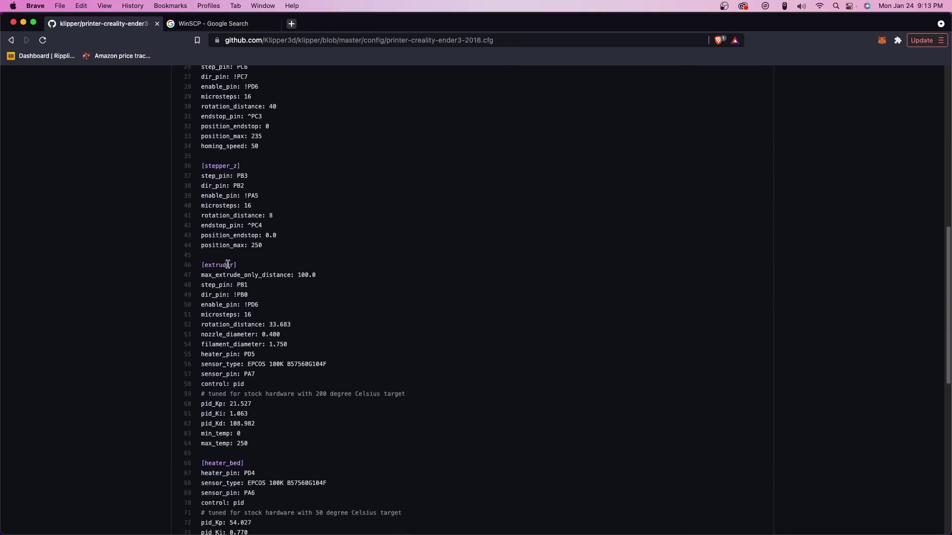
scroll(227, 264, down, 11)
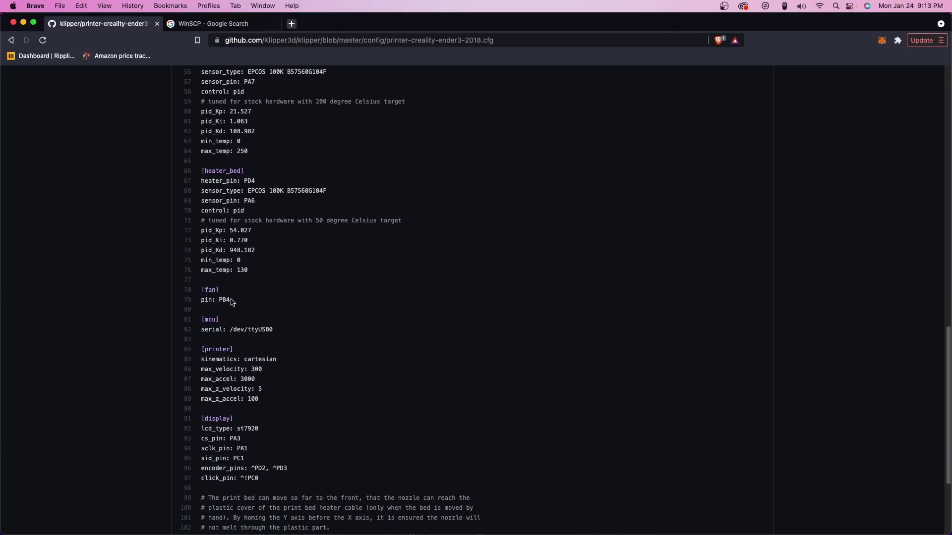
scroll(231, 303, down, 5)
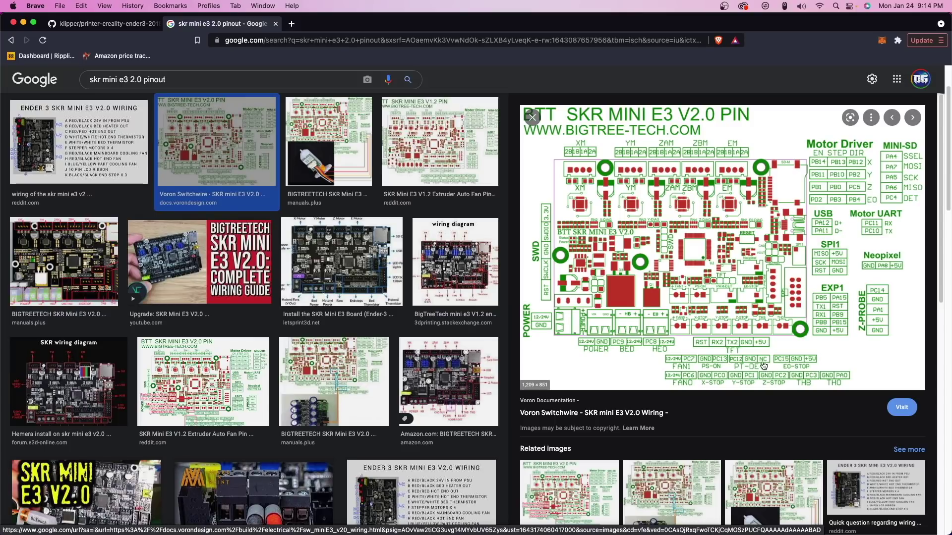
- View printer-flsun-qqs-2020.cfg, then open the FLSUN SR official Facebook group from Google results
key(ctrl+shift+Tab)
key(super+bracketleft)
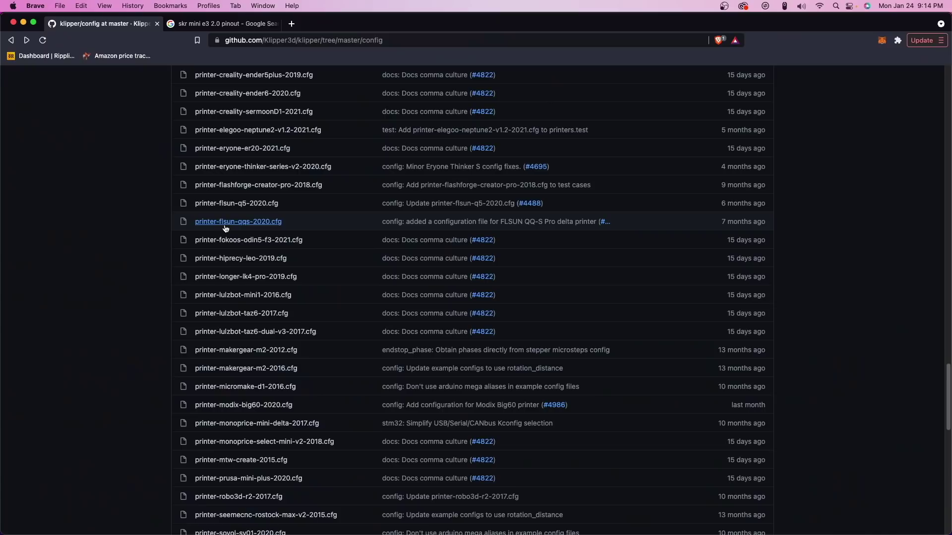
click(225, 222)
scroll(197, 332, down, 5)
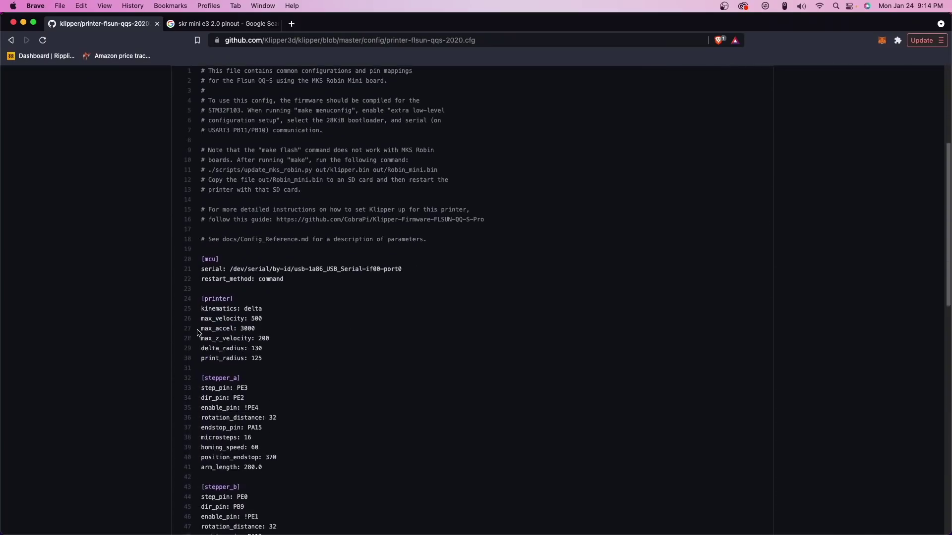
scroll(198, 333, down, 3)
scroll(433, 325, up, 6)
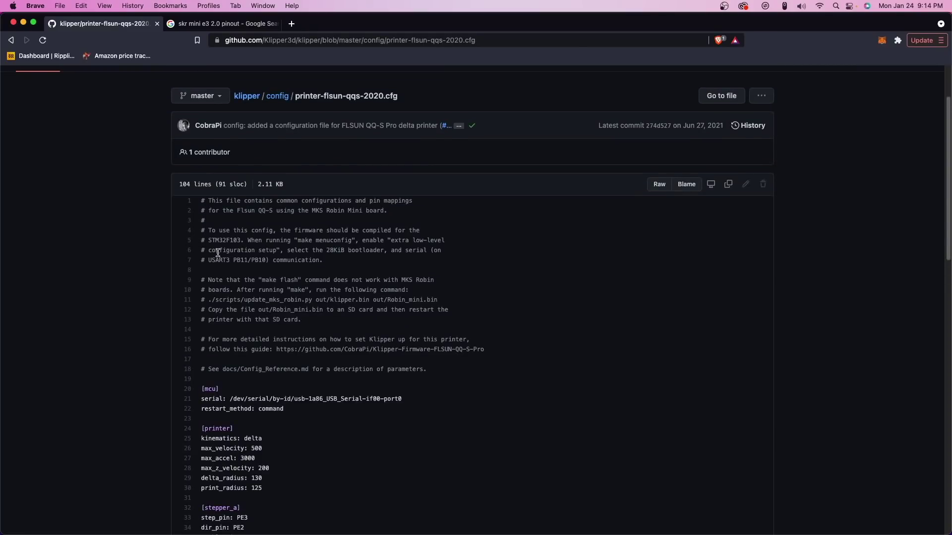
key(ctrl+Tab)
click(258, 175)
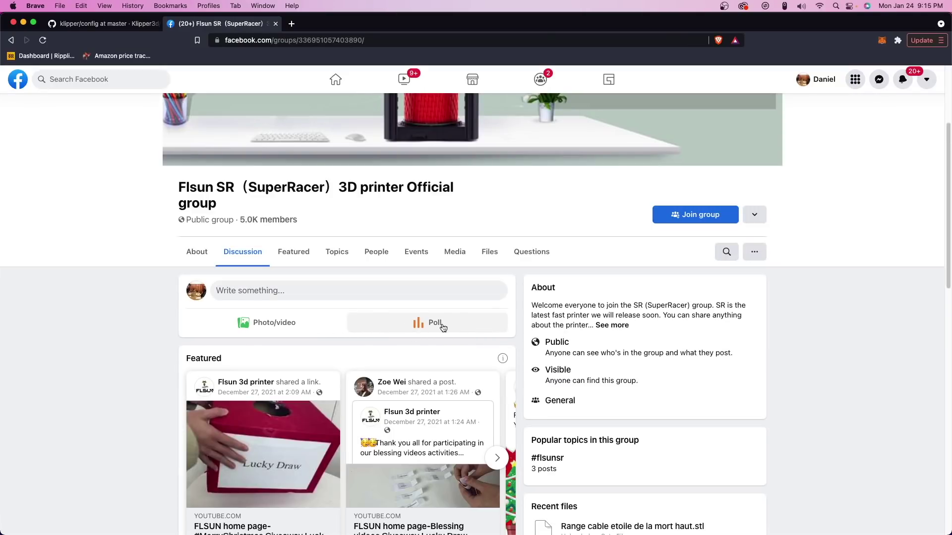
- Open the printer.cfg post from the FLSUN SR group's Files tab
click(490, 260)
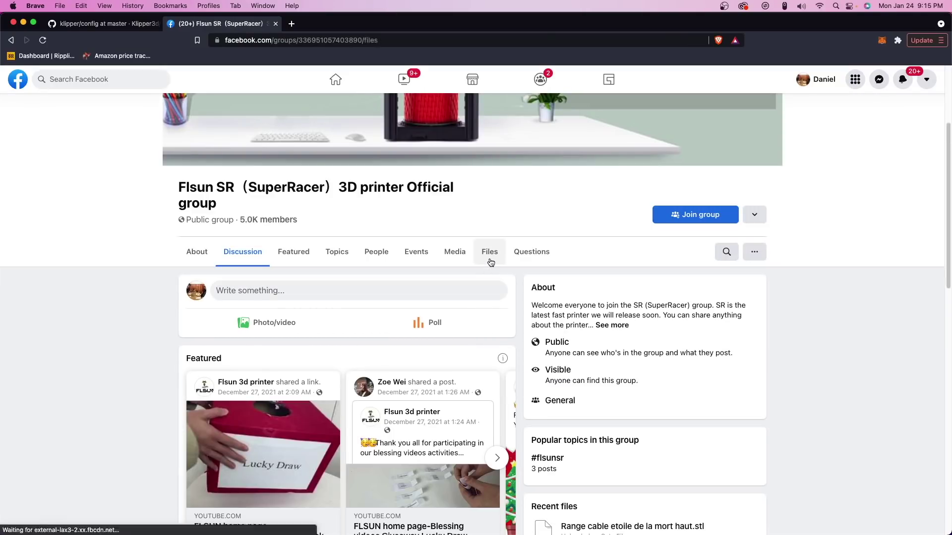
scroll(148, 294, down, 5)
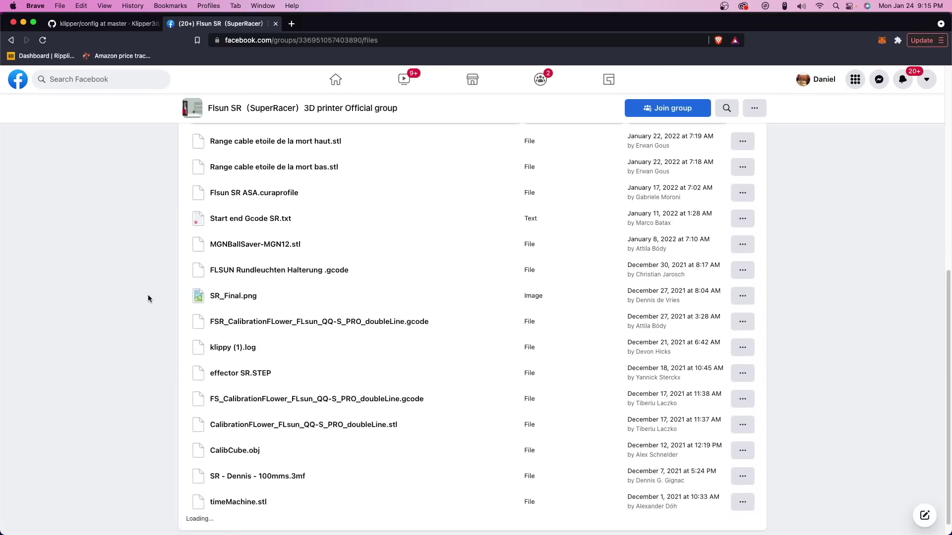
scroll(149, 298, down, 4)
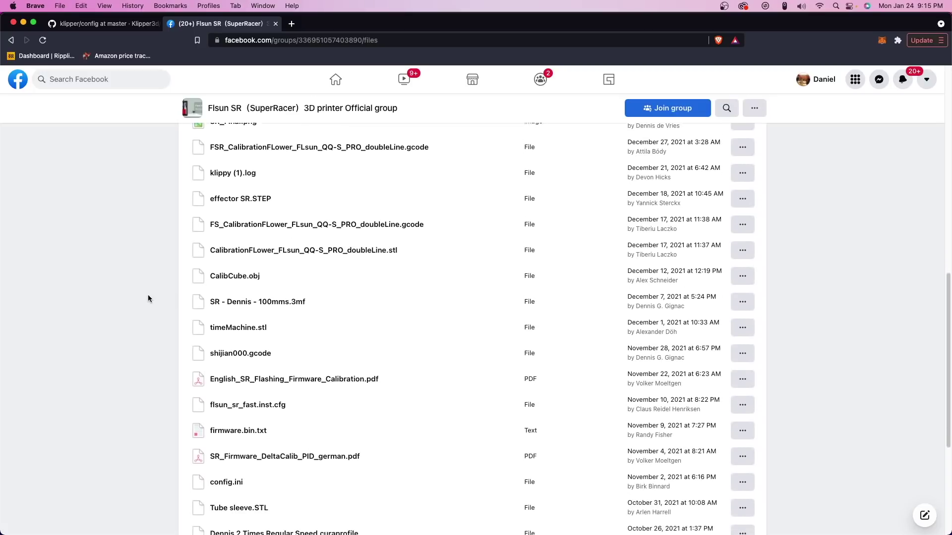
scroll(148, 295, down, 5)
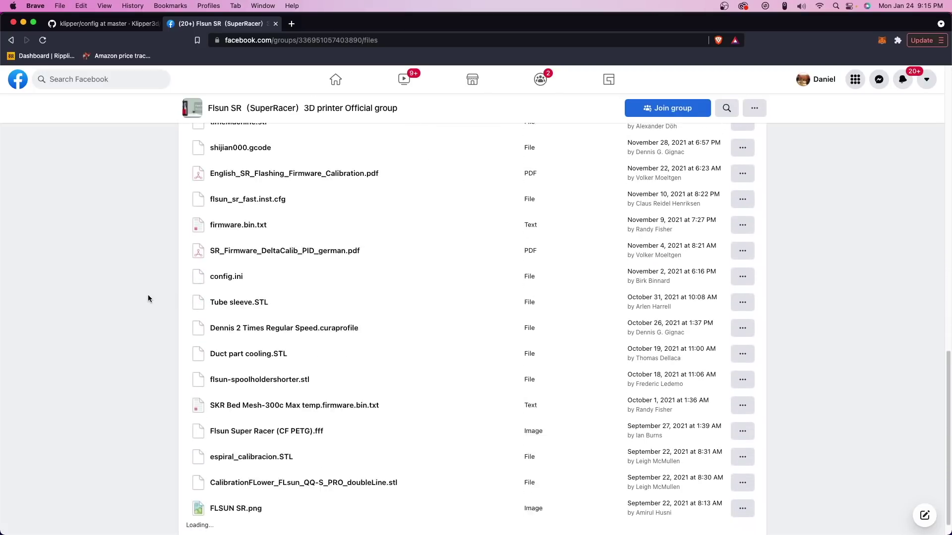
scroll(148, 297, down, 4)
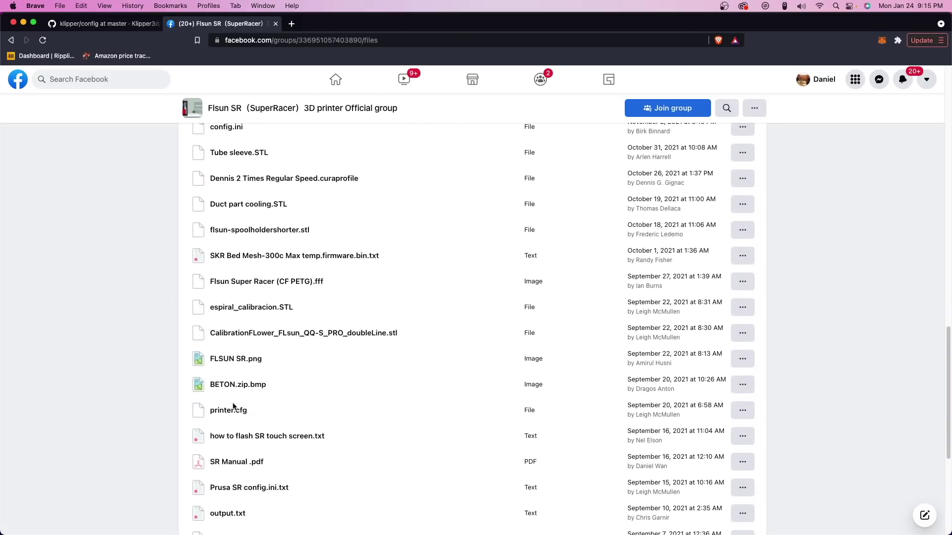
click(233, 410)
- Follow the post's GitHub link to the linked Klipper config repository
scroll(106, 317, down, 3)
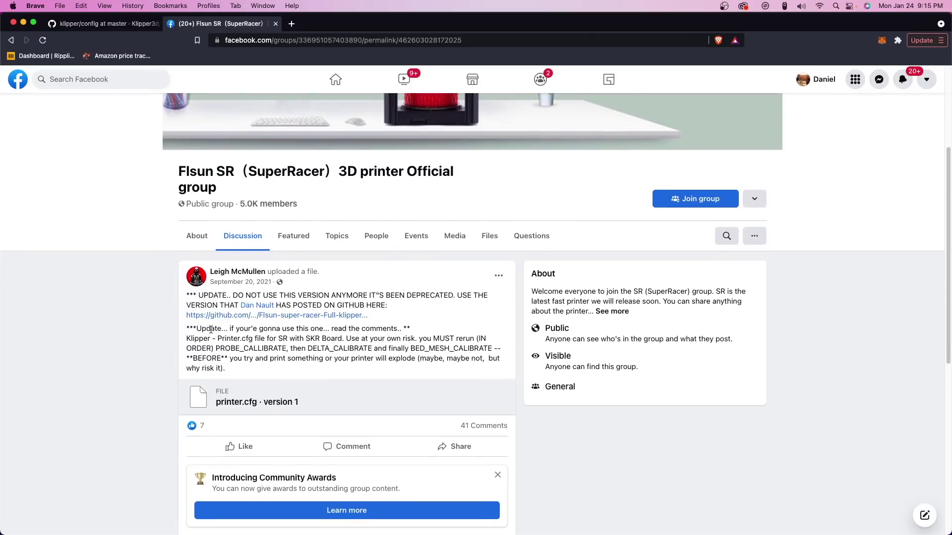
click(248, 316)
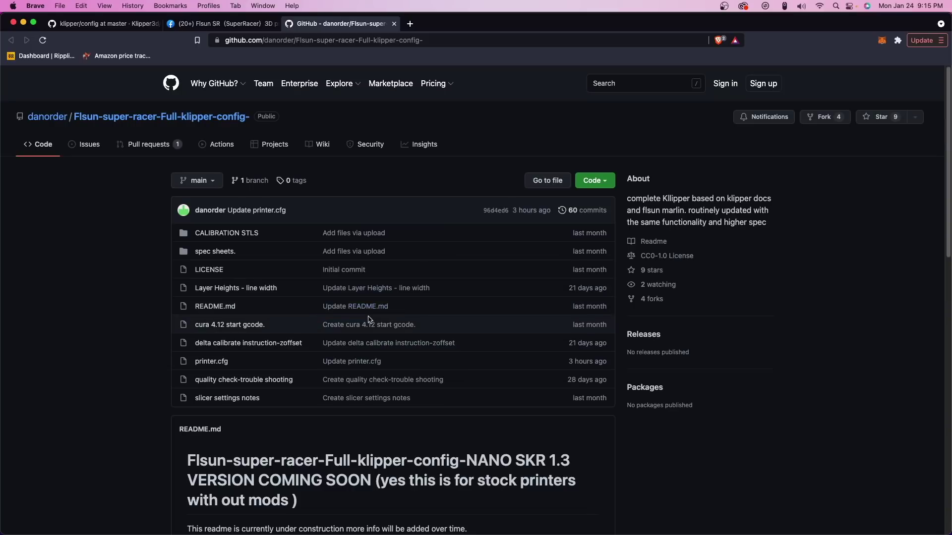
scroll(275, 306, down, 5)
scroll(276, 306, down, 10)
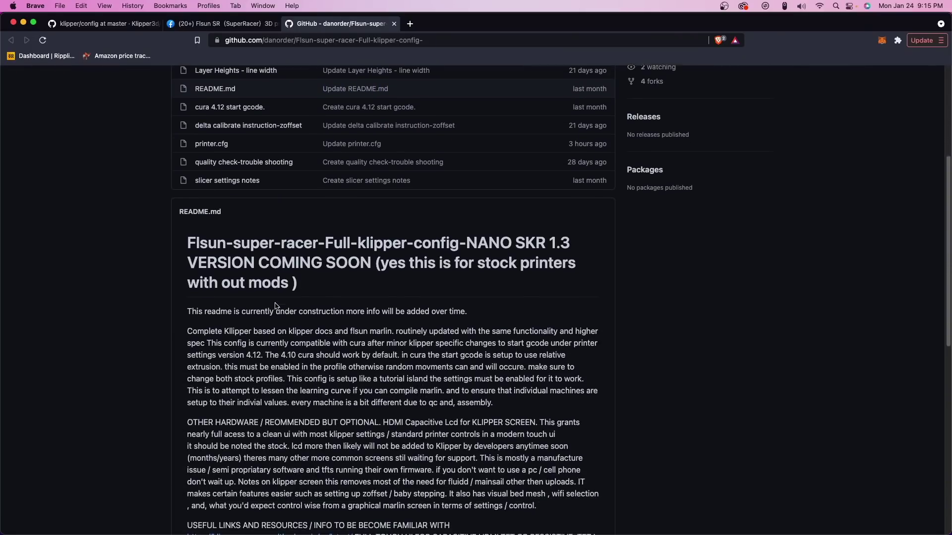
scroll(276, 306, up, 2)
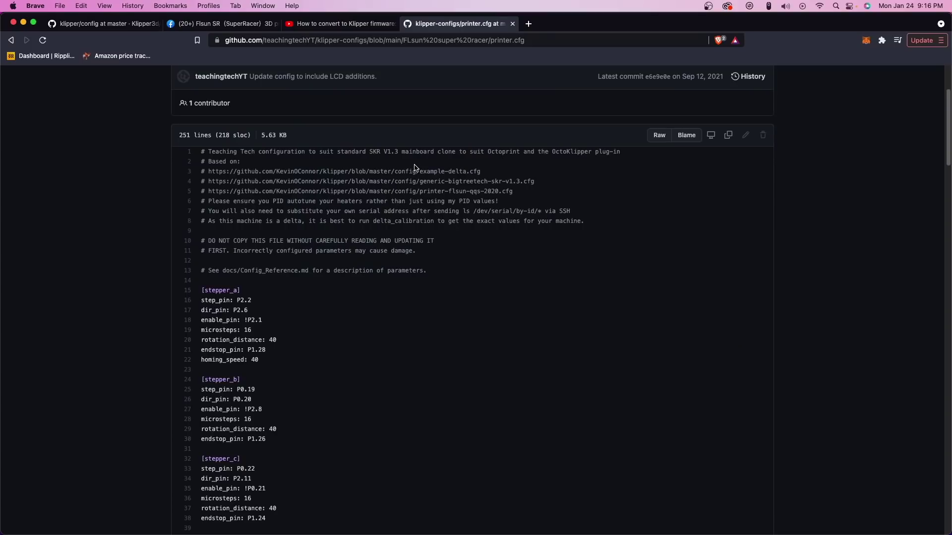
- Scroll the 'How to convert to Klipper firmware' video description to the FLsun super racer printer.cfg link
scroll(415, 169, down, 2)
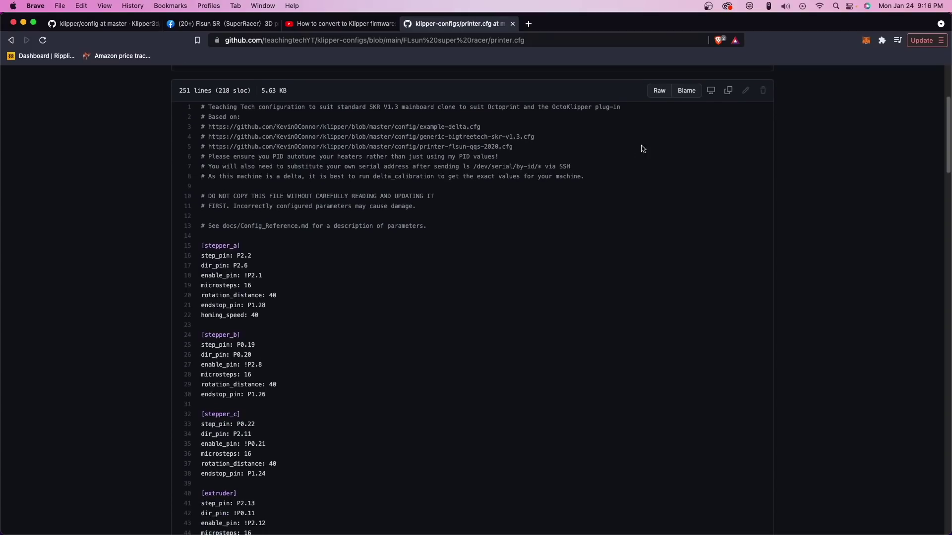
- Download the klipper-configs repository as a ZIP into Downloads
scroll(694, 124, up, 4)
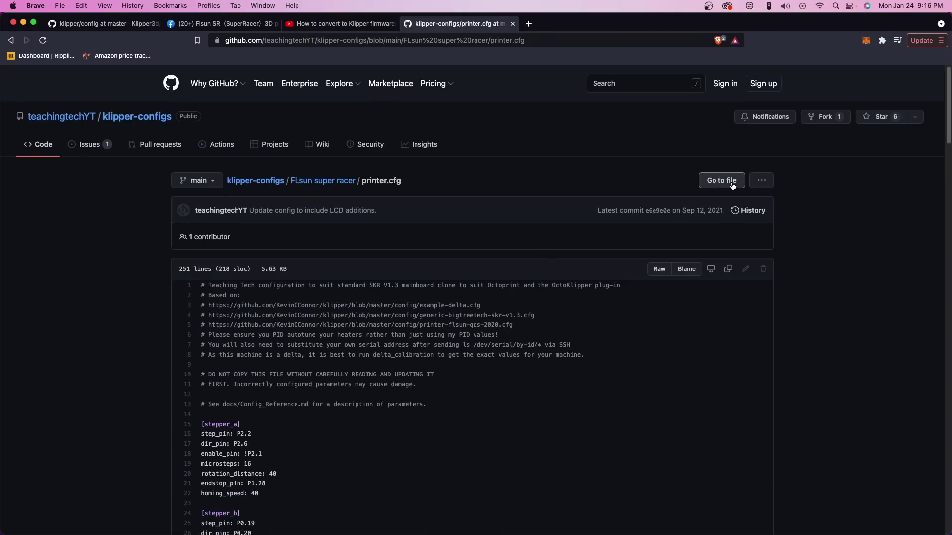
key(super+bracketleft)
click(590, 187)
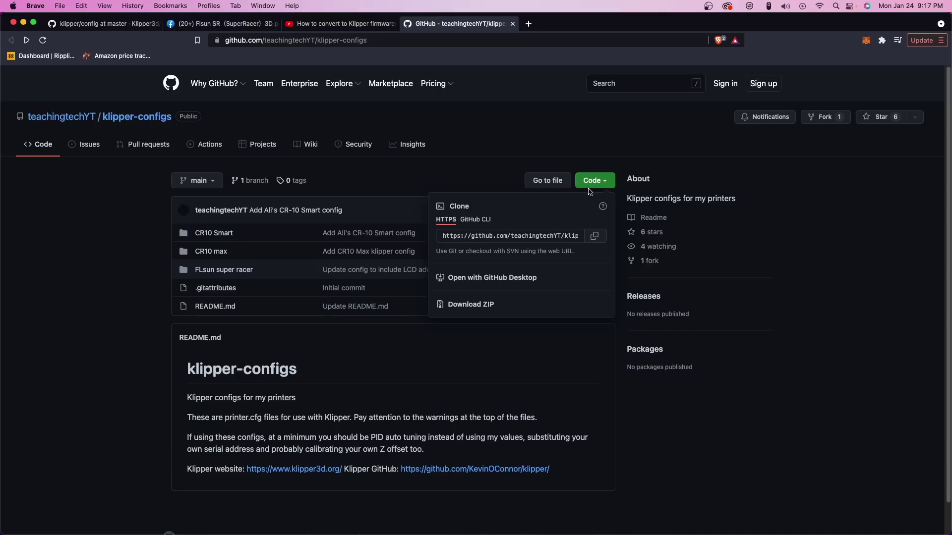
click(474, 305)
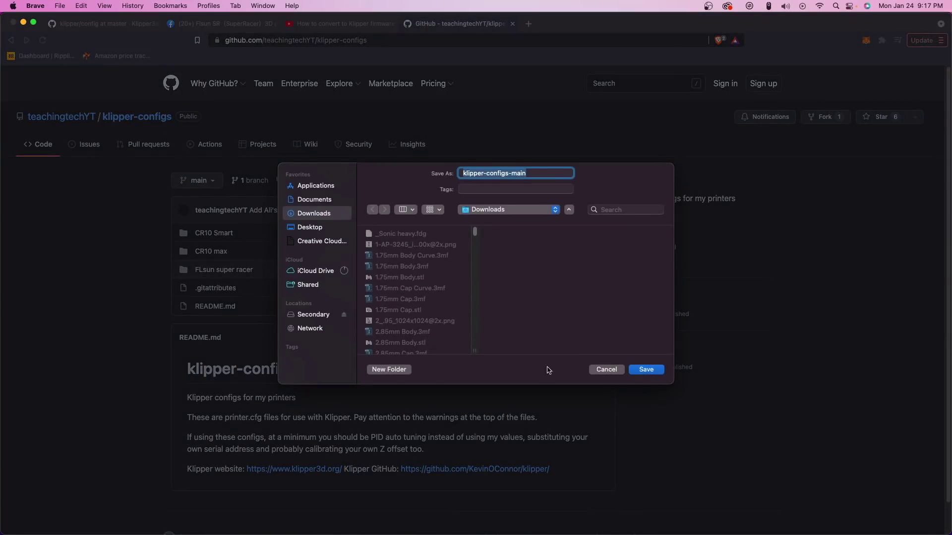
click(647, 370)
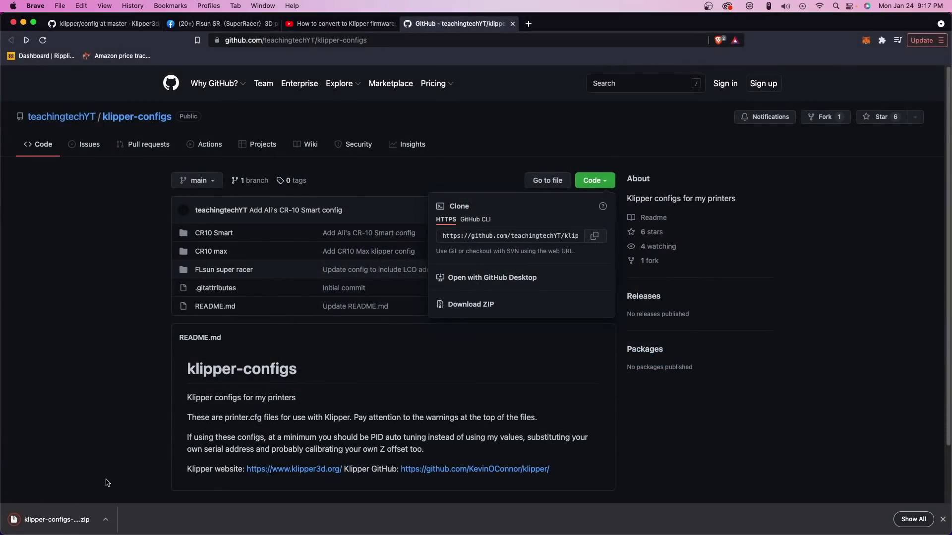
- Unzip it, browse to klipper-configs-main/FLsun super racer, and open printer.cfg in TextEdit
click(55, 520)
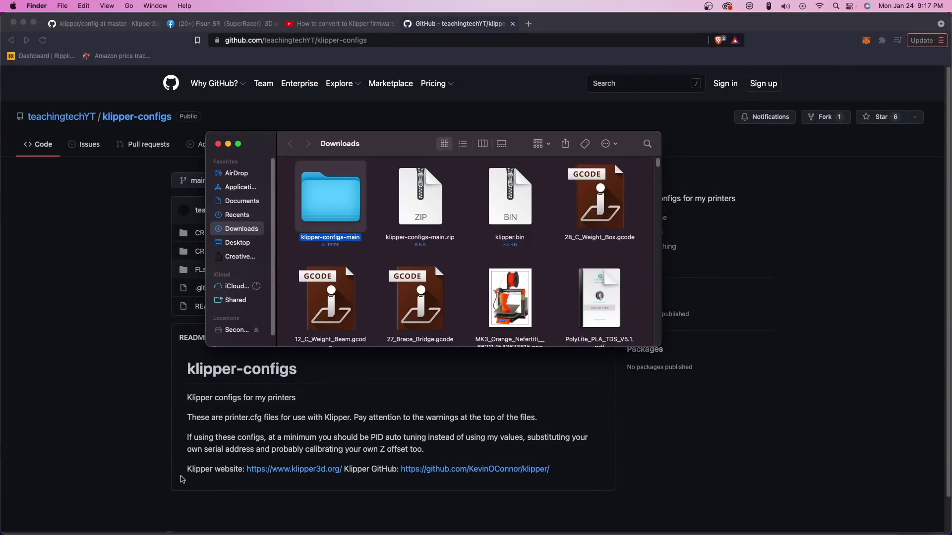
double_click(338, 204)
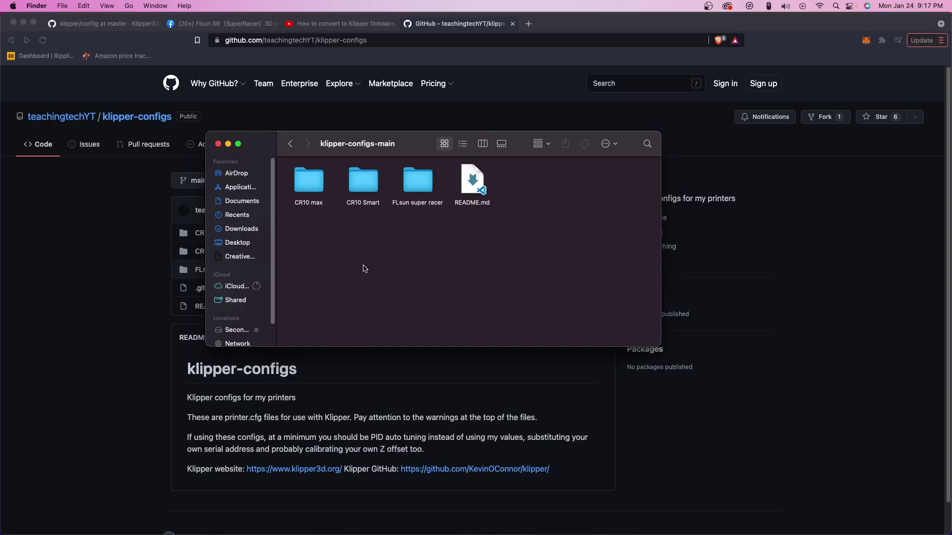
double_click(410, 185)
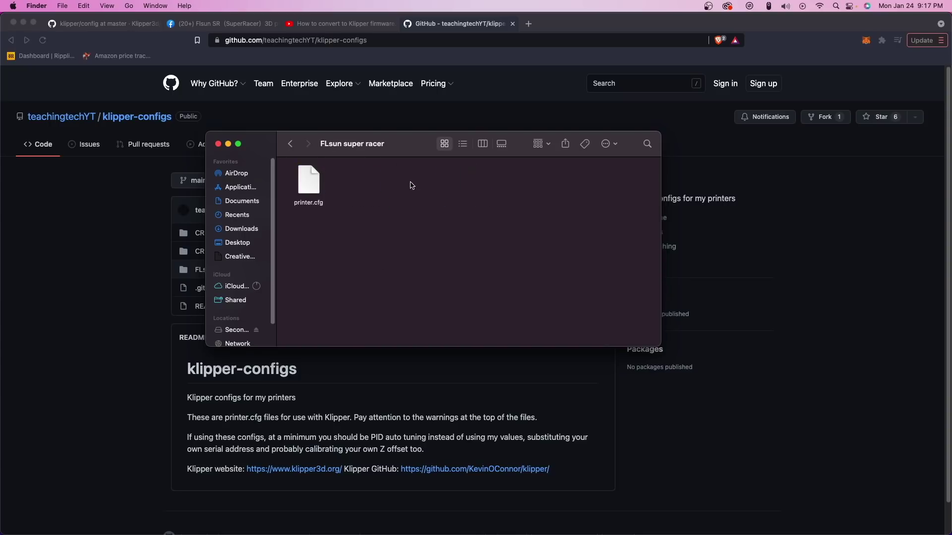
right_click(312, 185)
key(Escape)
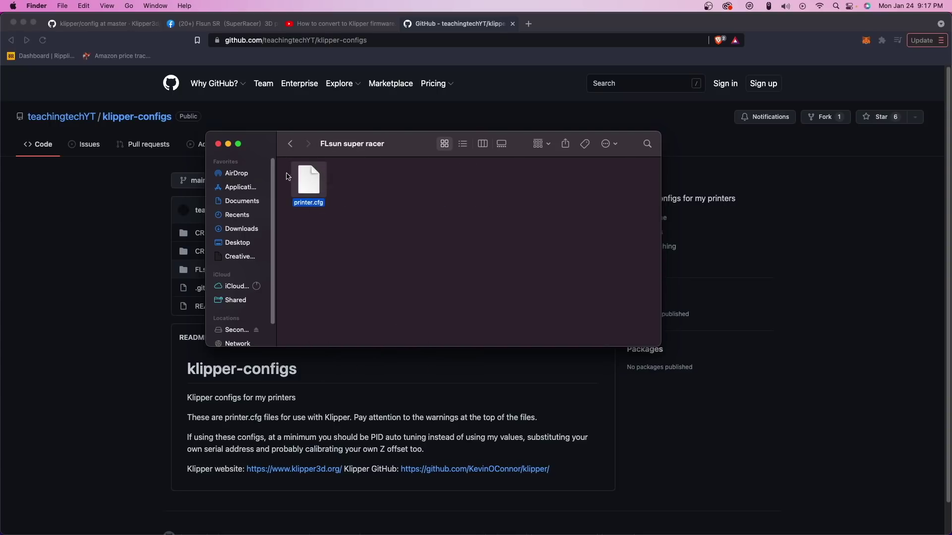
right_click(297, 178)
mouse_move(341, 196)
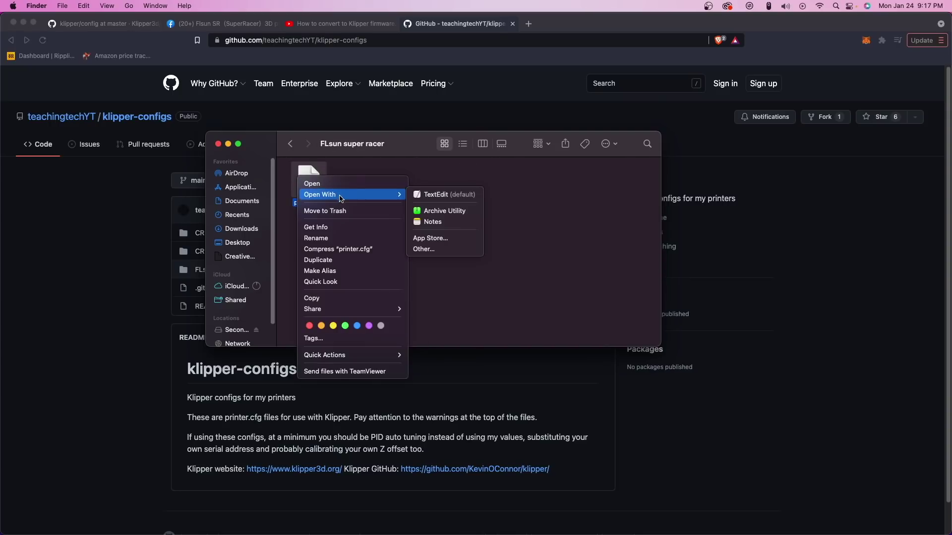
click(425, 195)
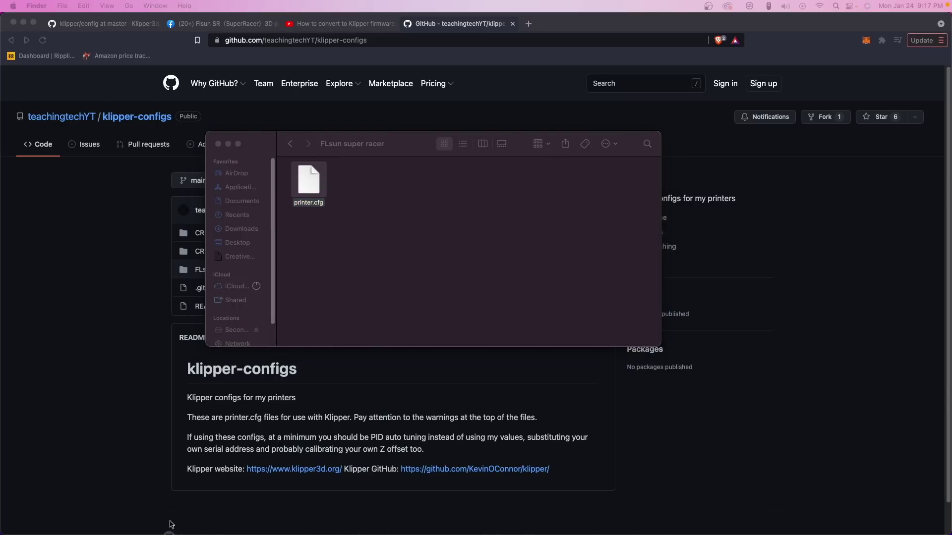
- Maximize printer.cfg and copy the new serial path line from Untitled 2
drag(89, 283, 253, 110)
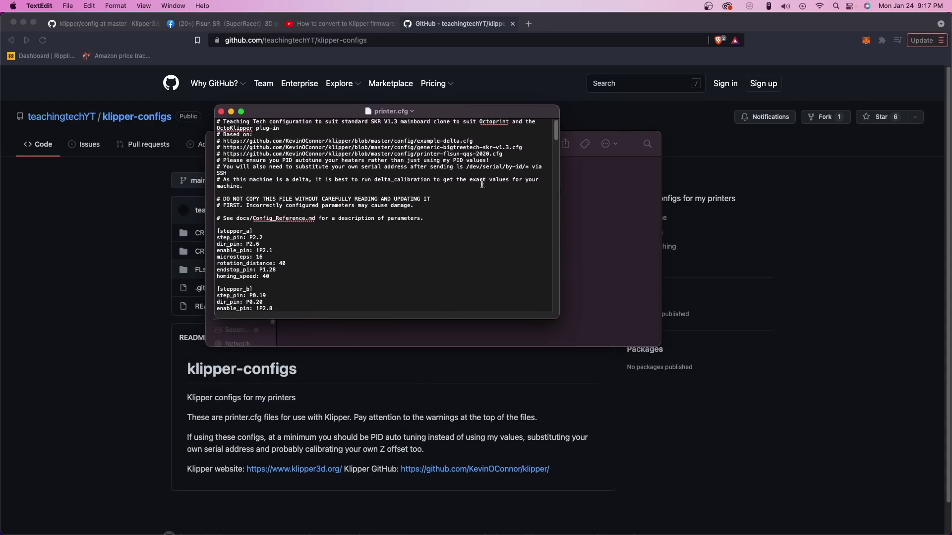
click(241, 111)
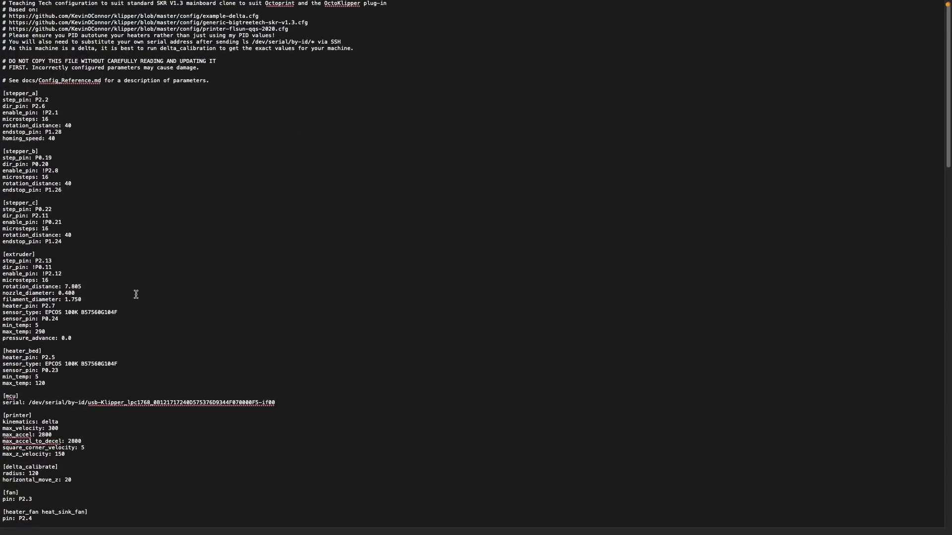
scroll(89, 56, down, 5)
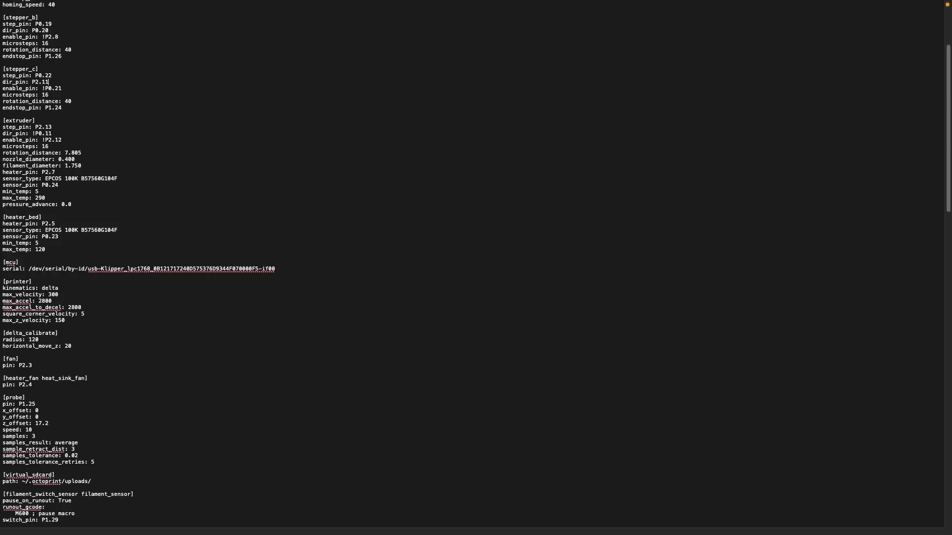
key(super+grave)
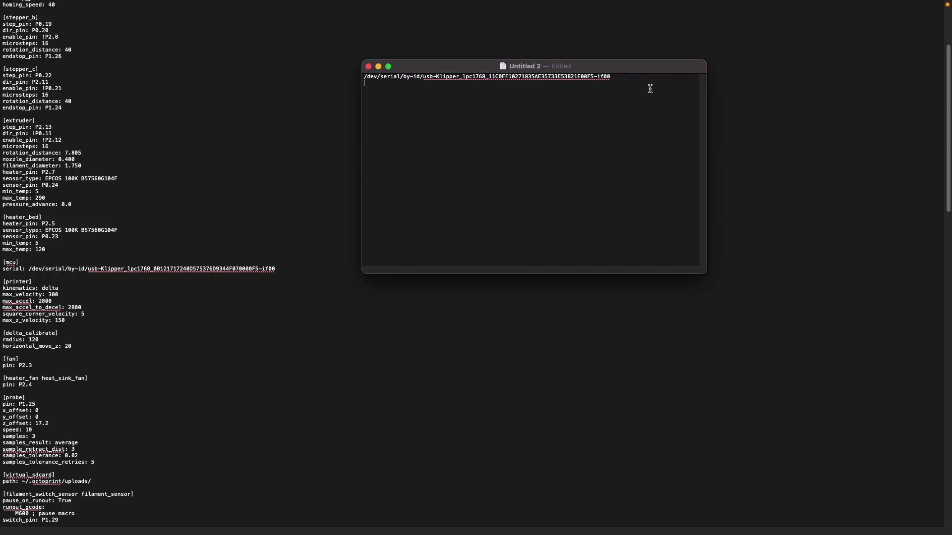
drag(645, 87, 431, 65)
key(super+c)
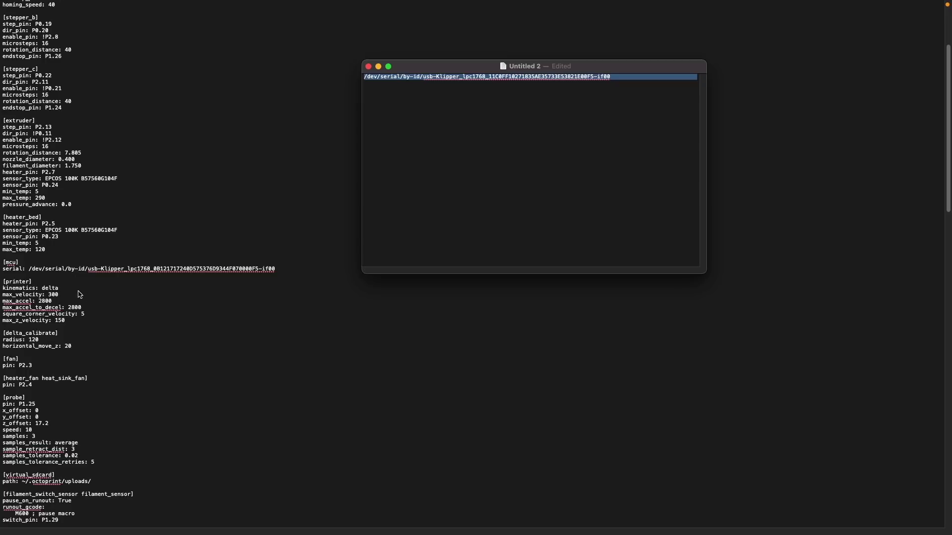
key(super+grave)
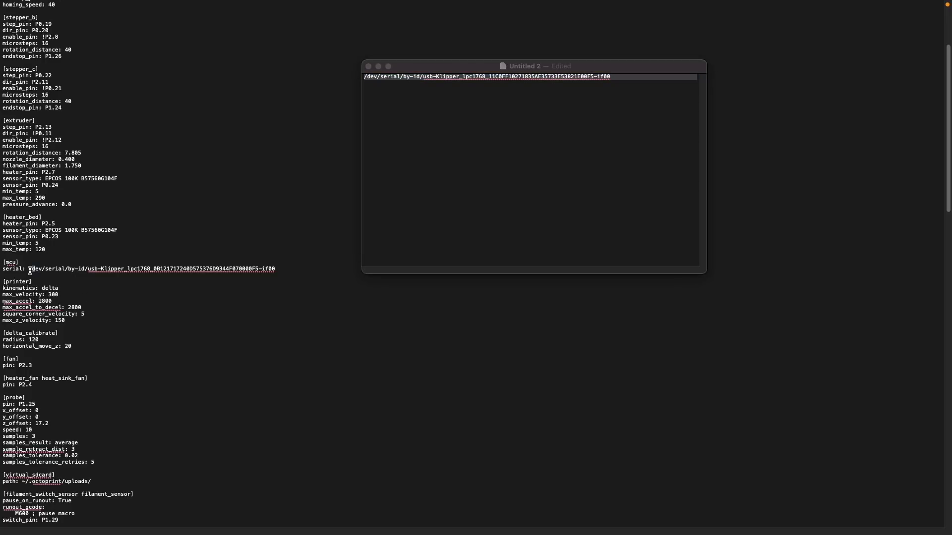
- Paste it over the old [mcu] serial path, remove the blank line, and discard Untitled 2
drag(34, 269, 271, 269)
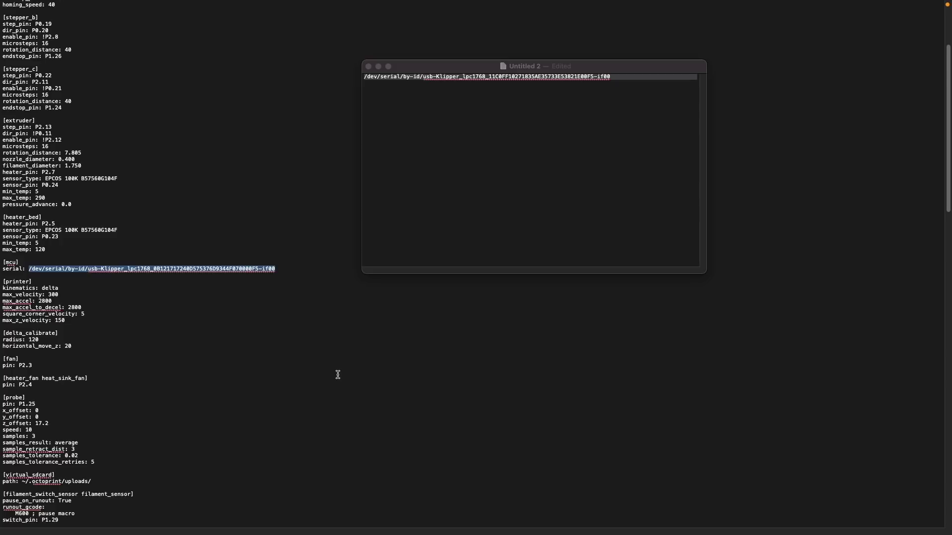
key(super+v)
key(BackSpace)
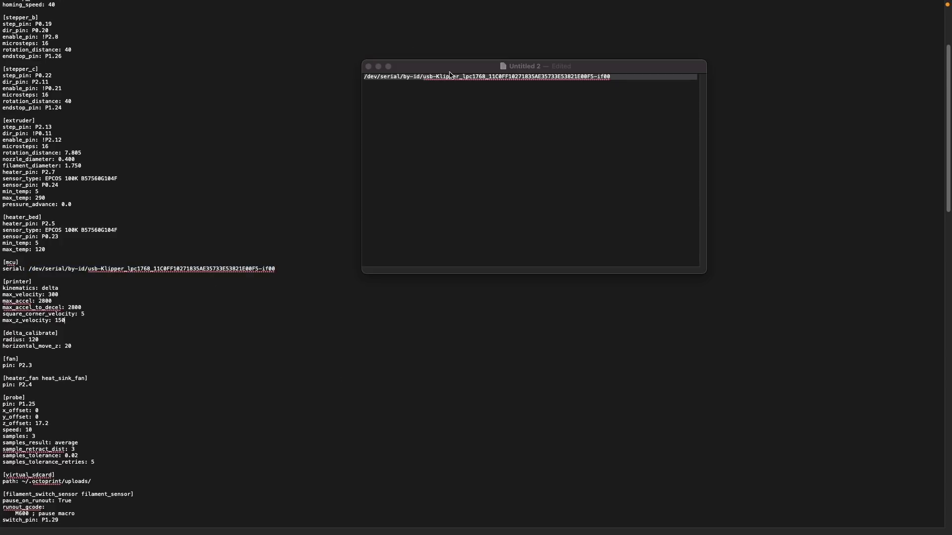
click(369, 66)
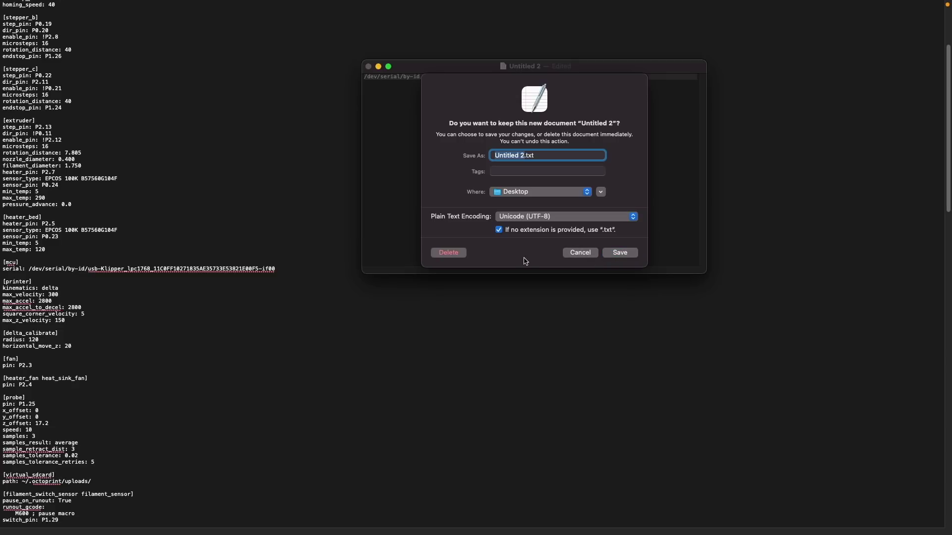
click(459, 253)
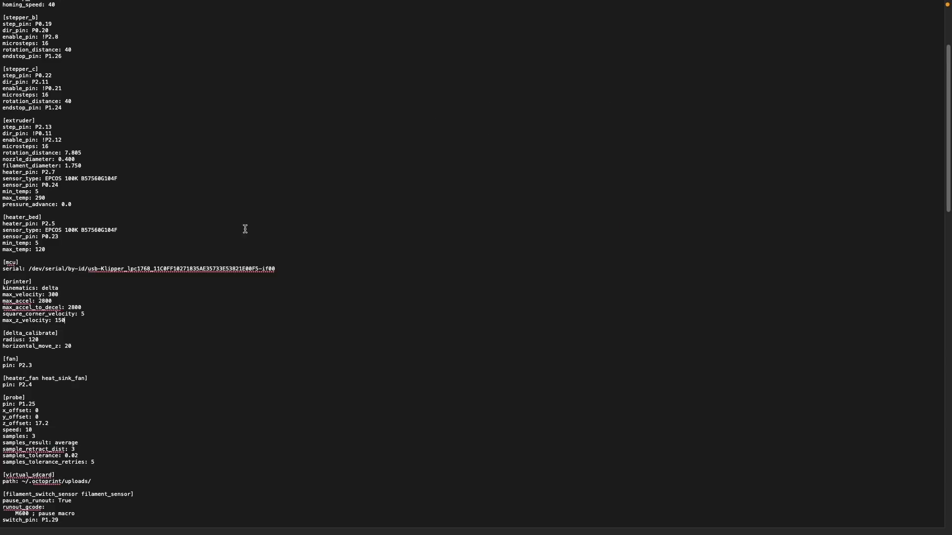
scroll(131, 194, up, 5)
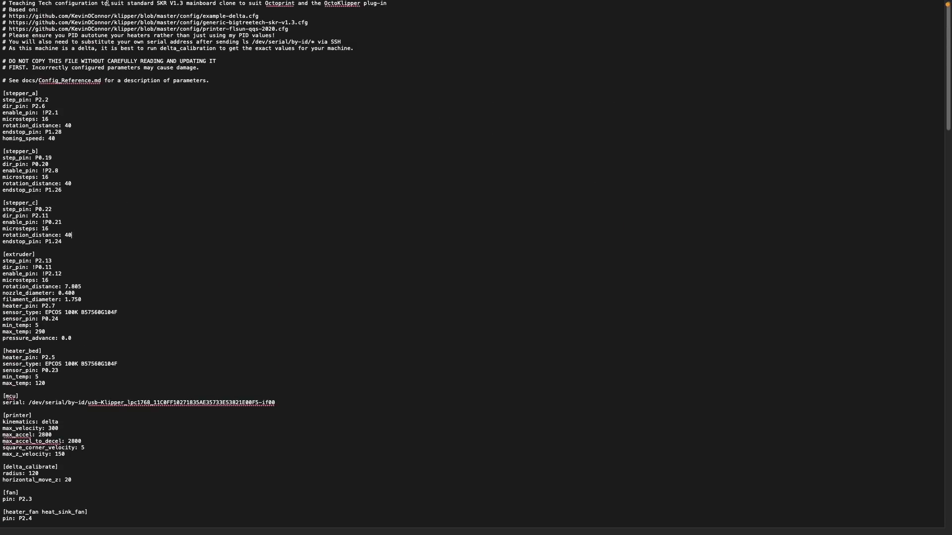
- Open printer.cfg in OctoPrint's Klipper config editor and review it
key(super+Tab)
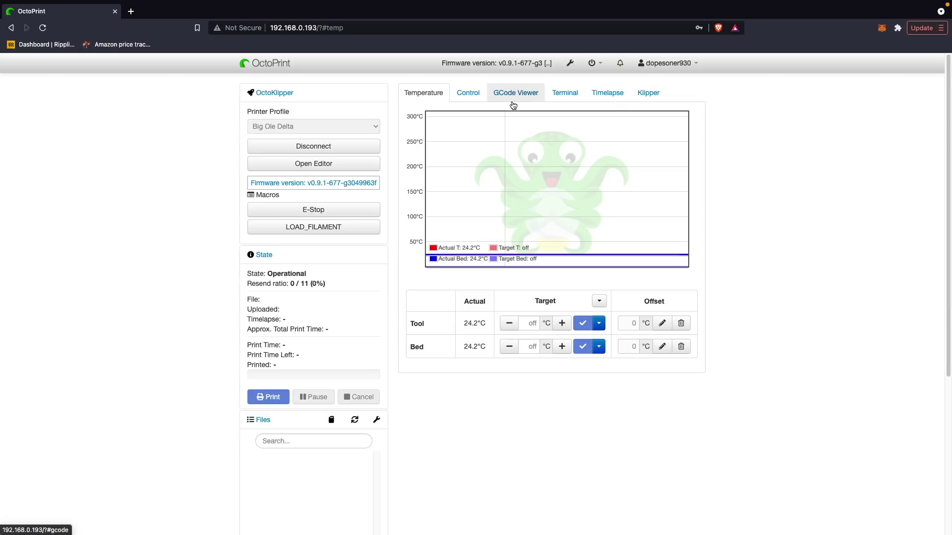
click(654, 99)
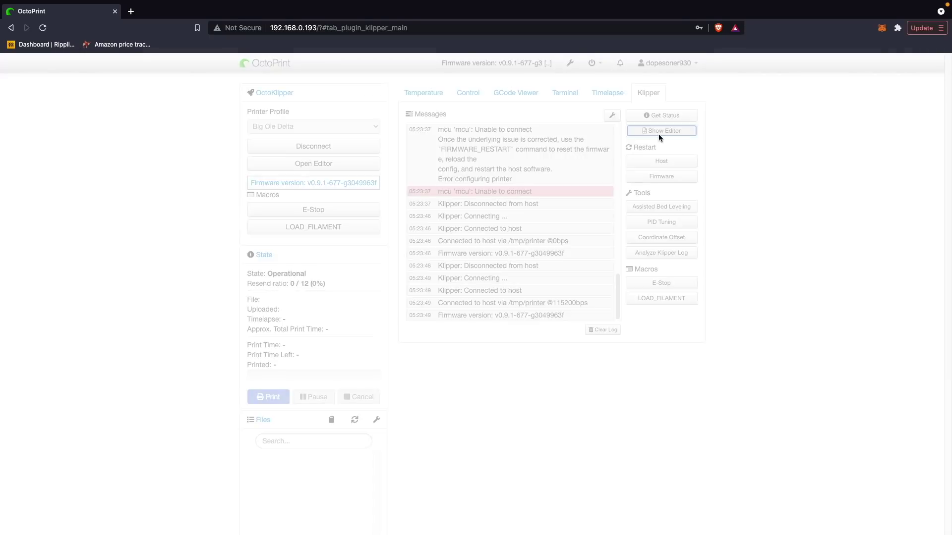
click(660, 132)
scroll(168, 340, down, 20)
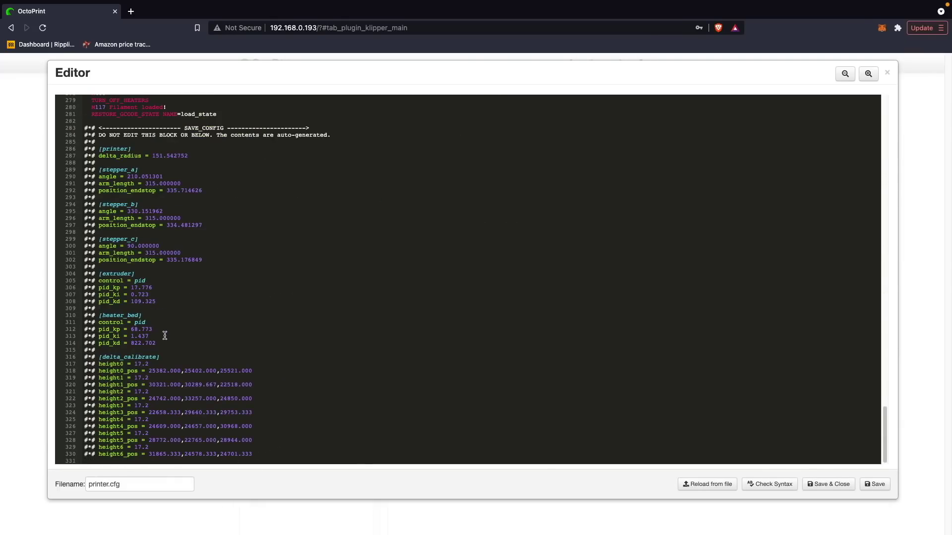
scroll(165, 336, up, 20)
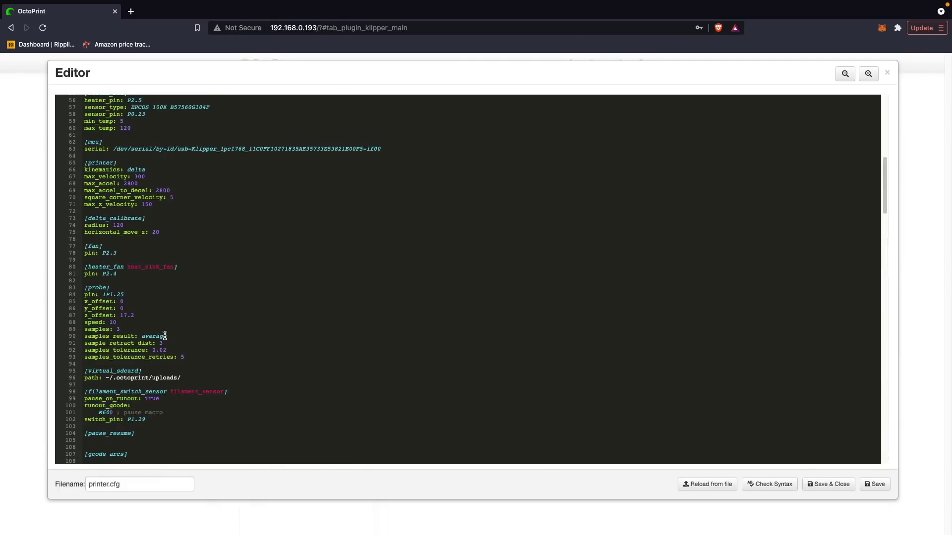
scroll(166, 336, up, 10)
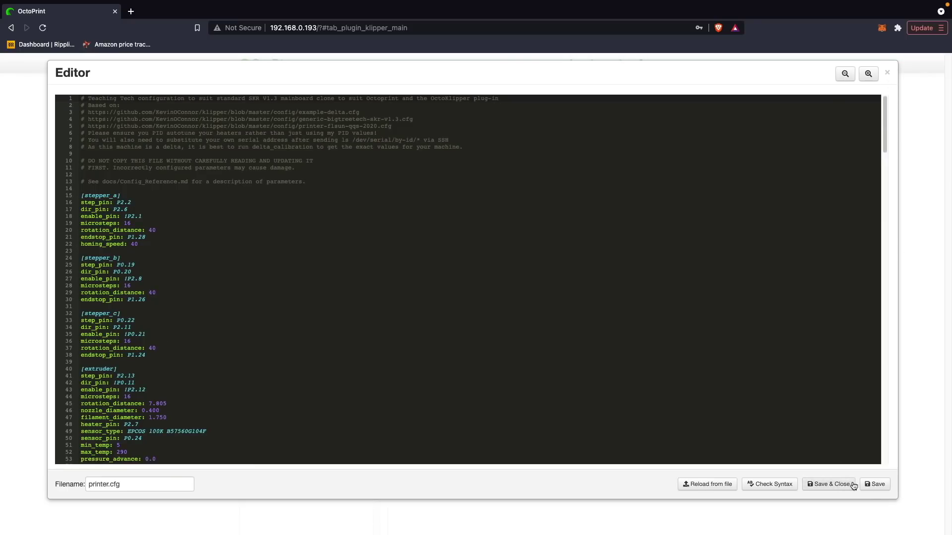
scroll(744, 418, down, 20)
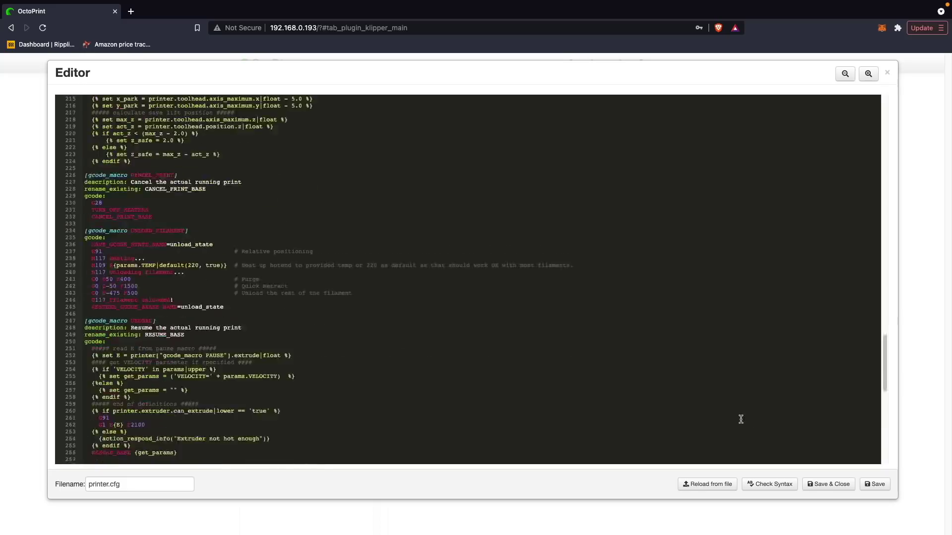
- Save printer.cfg and confirm restarting Klipper
click(94, 482)
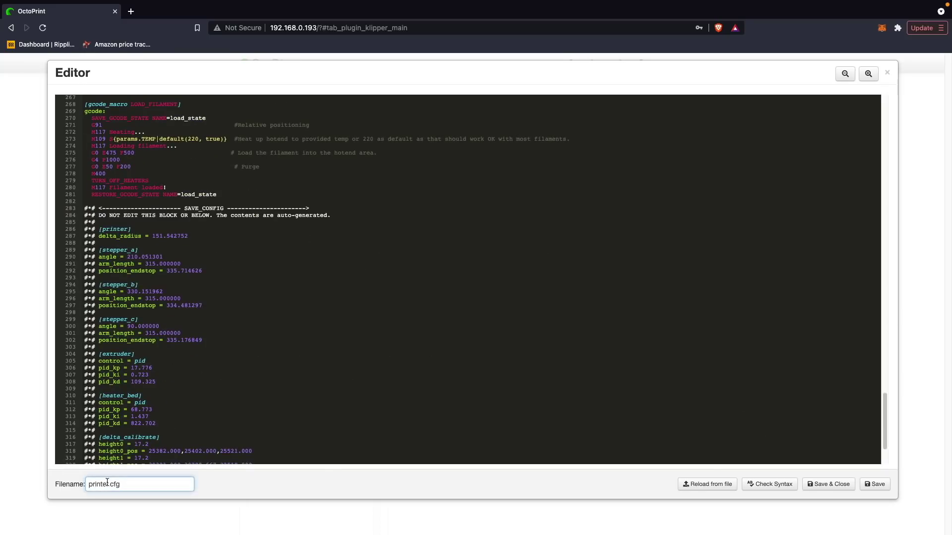
double_click(104, 483)
click(875, 485)
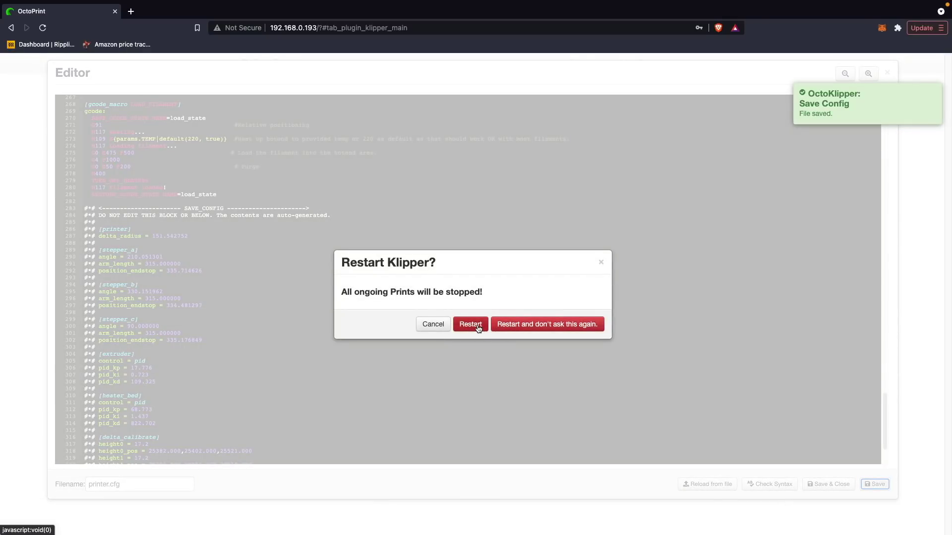
click(470, 325)
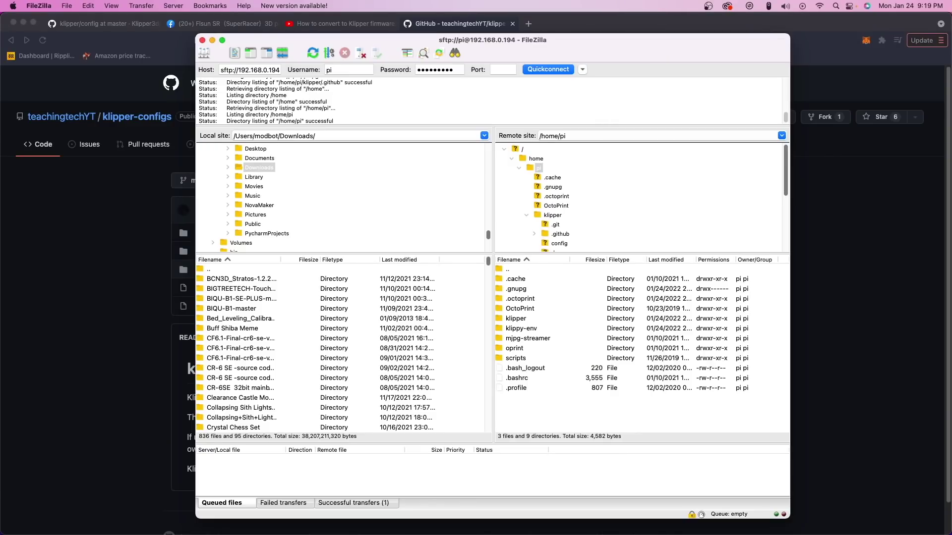
- Drag printer.cfg from Finder into FileZilla's remote /home/pi folder
key(super+Tab)
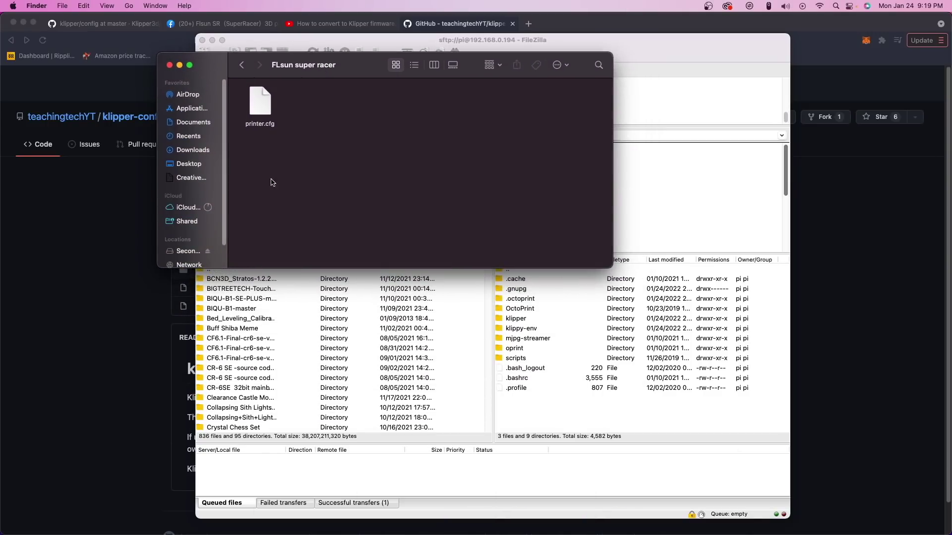
drag(255, 124, 533, 402)
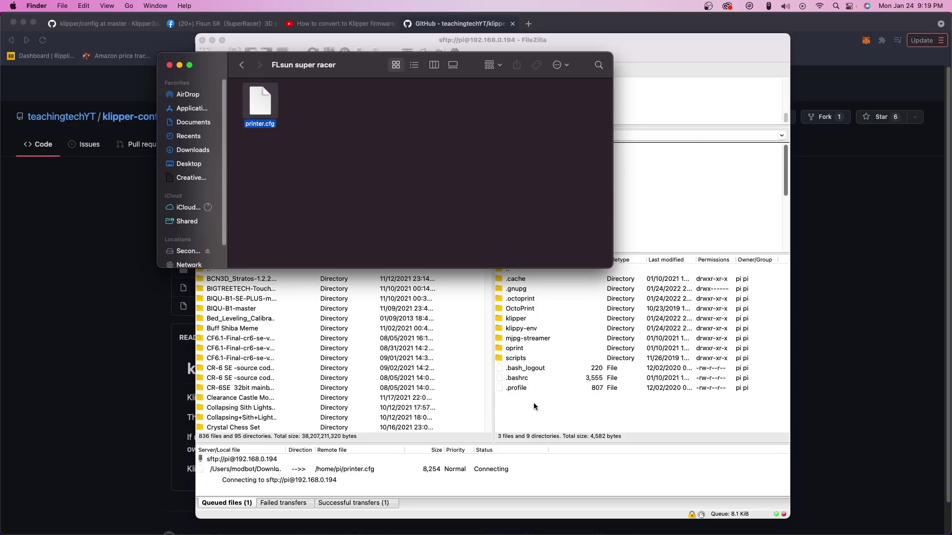
click(539, 404)
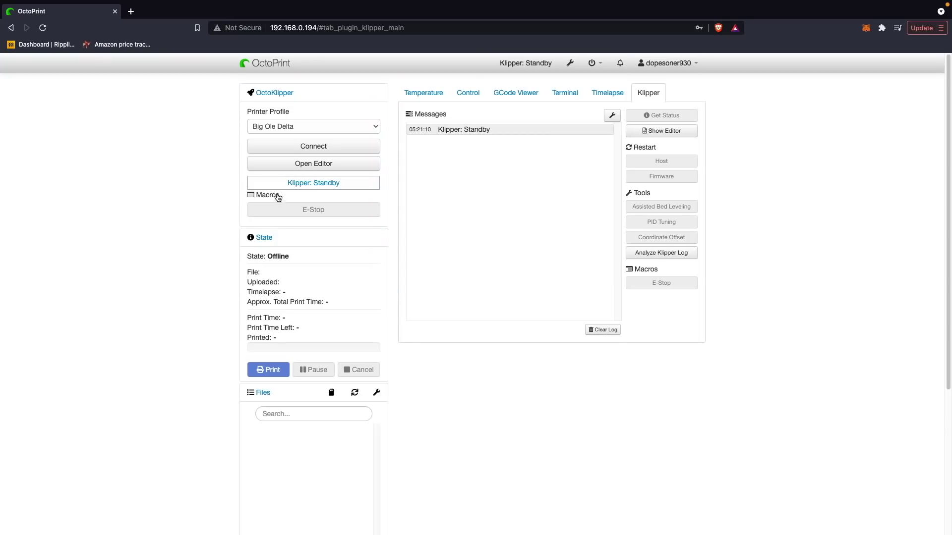
- Connect to the printer, confirm Klipper state: Ready, and check the Control and Temperature tabs
click(342, 150)
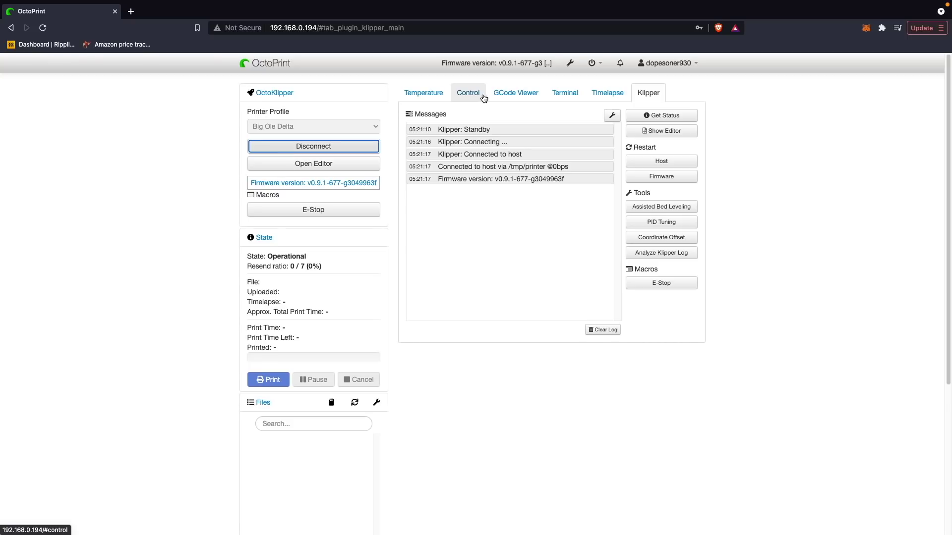
click(643, 115)
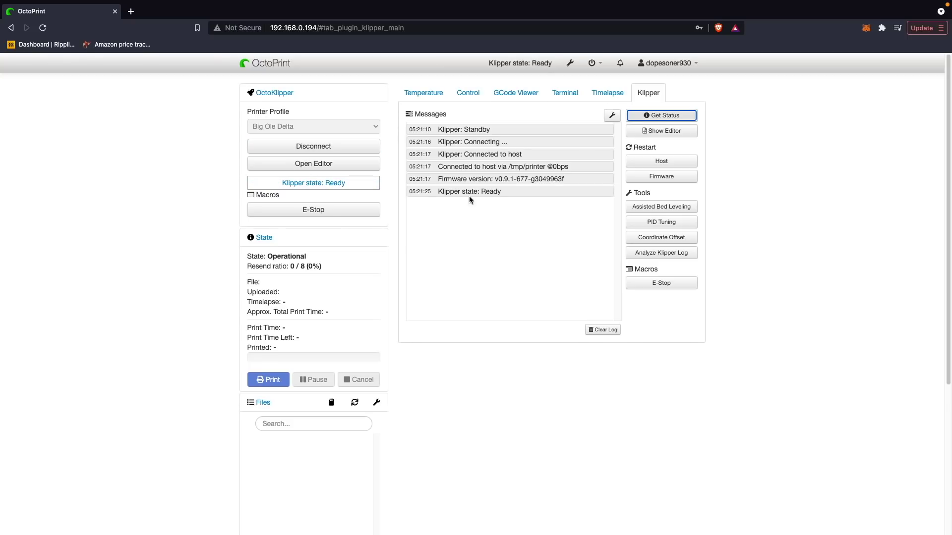
drag(454, 191, 519, 208)
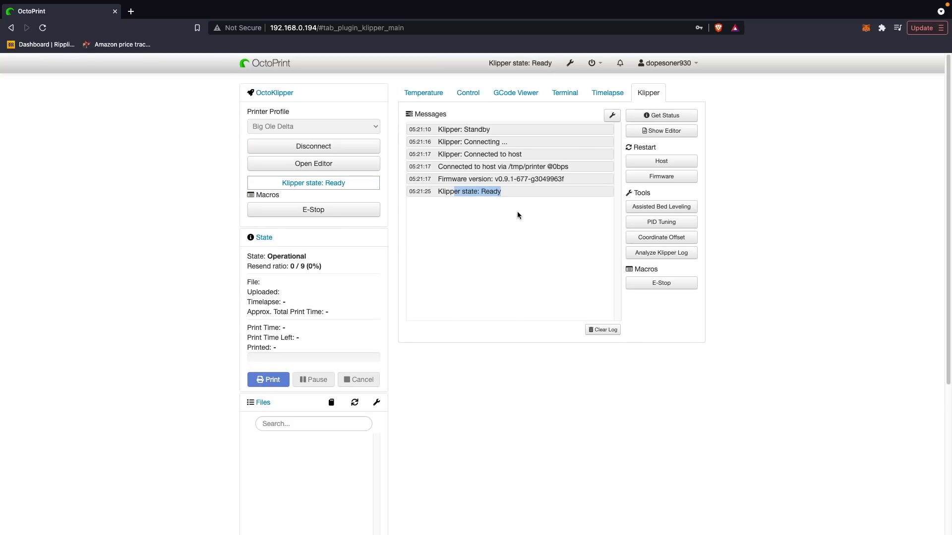
click(468, 95)
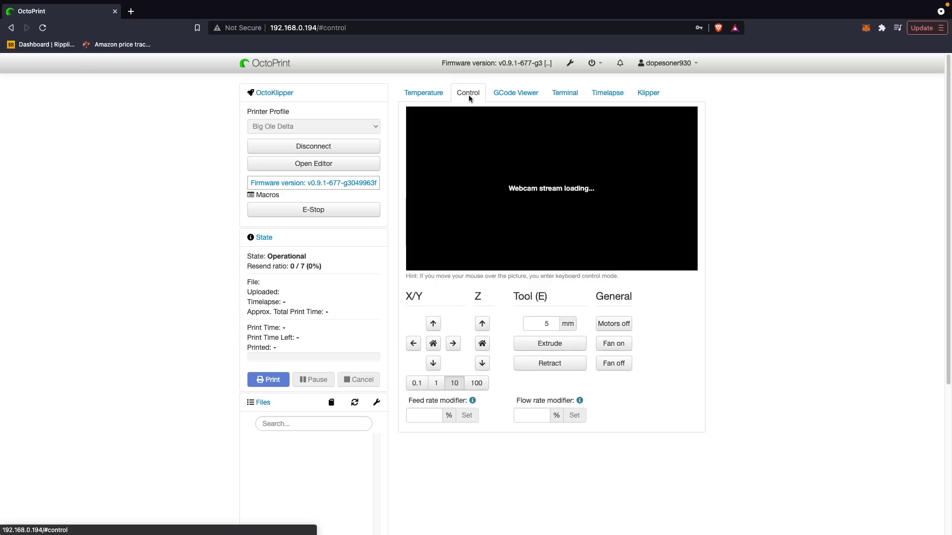
click(433, 93)
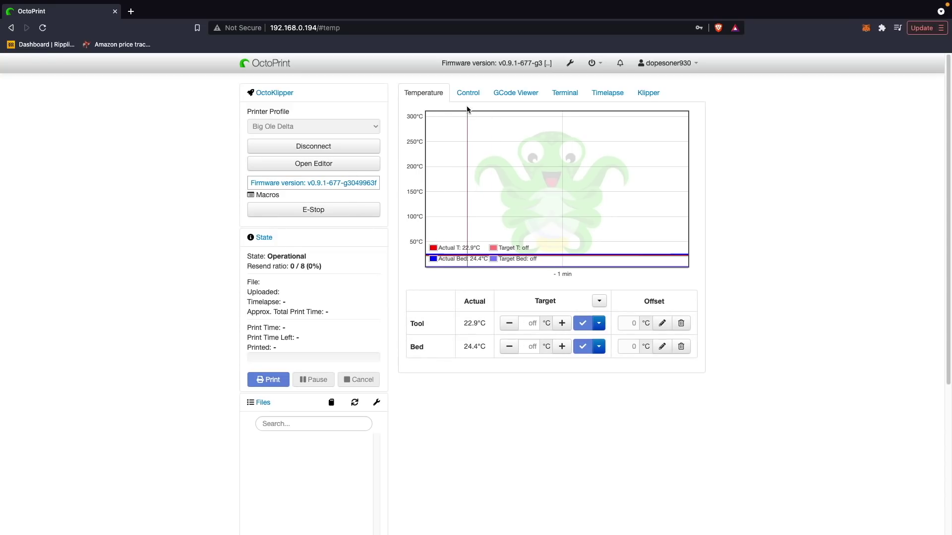
- Add a new blank macro in the OctoKlipper Macros settings
click(649, 93)
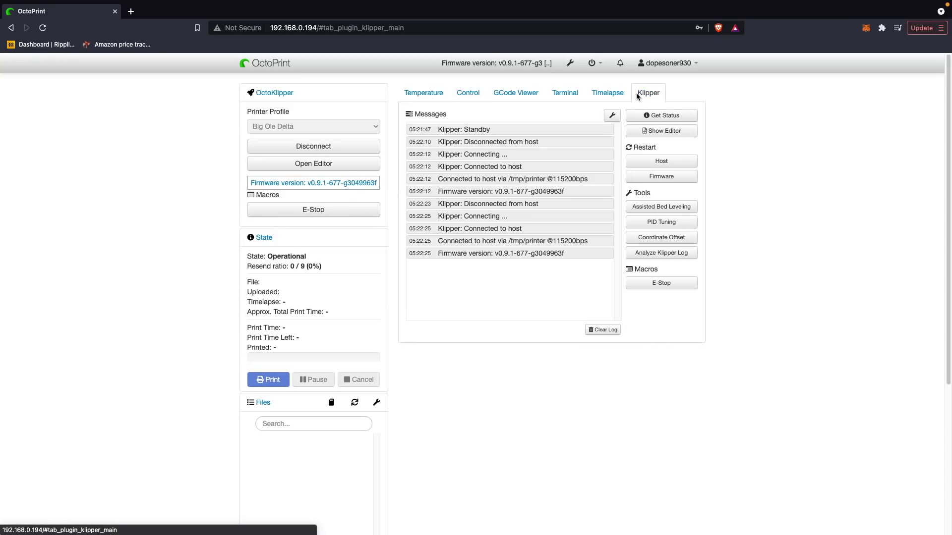
click(692, 115)
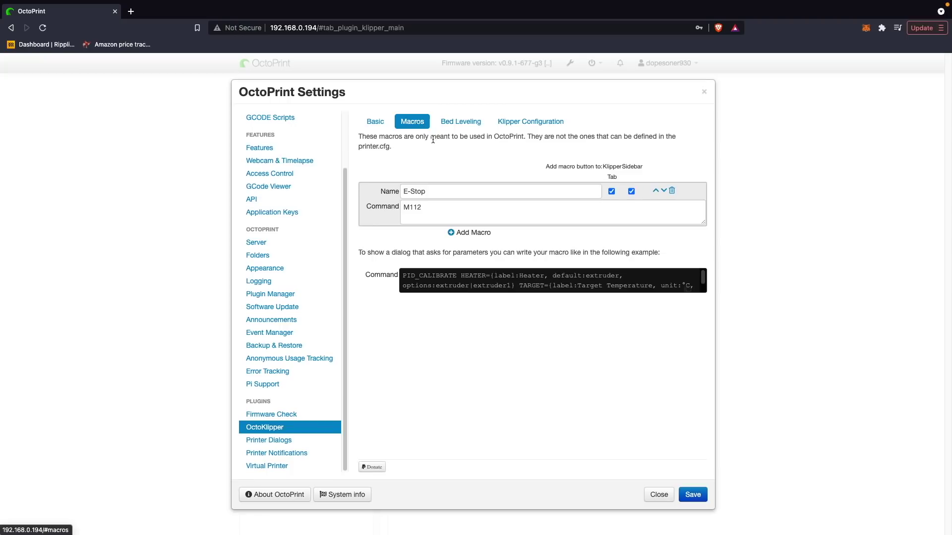
click(452, 235)
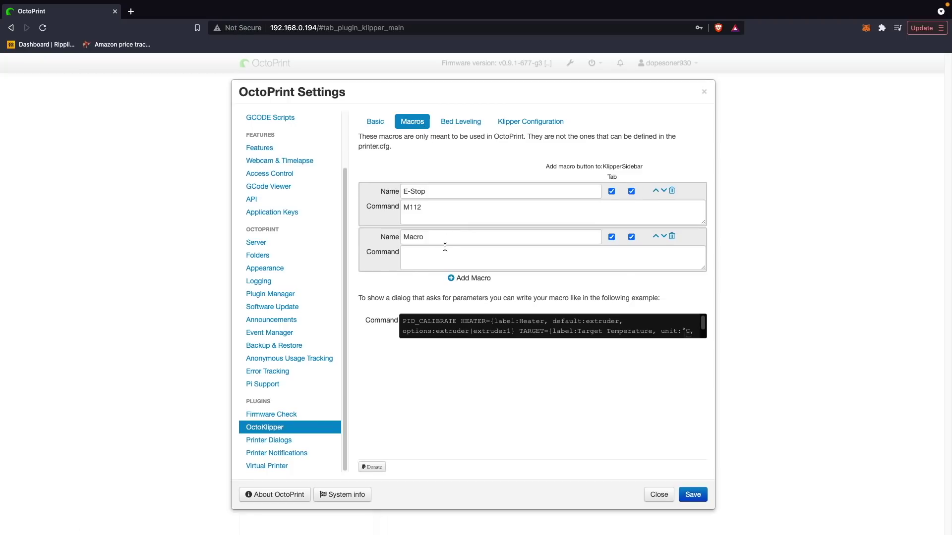
click(434, 255)
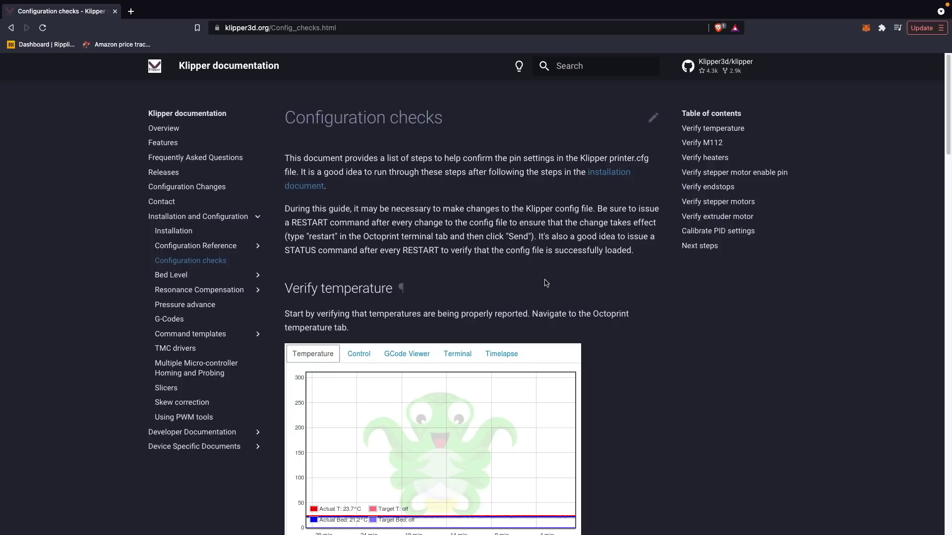
- Read the Configuration checks page from Verify temperature through PID calibration to Next steps
scroll(545, 283, down, 5)
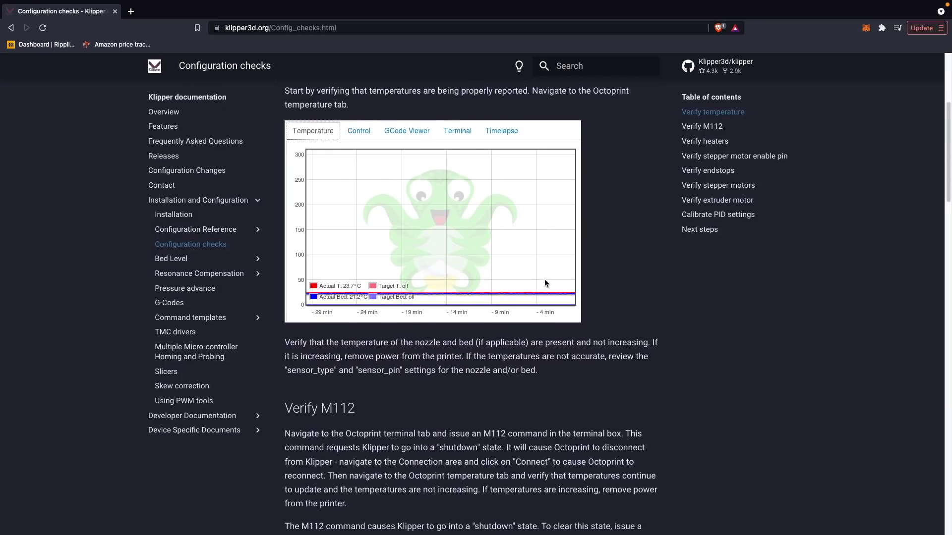
scroll(545, 283, down, 5)
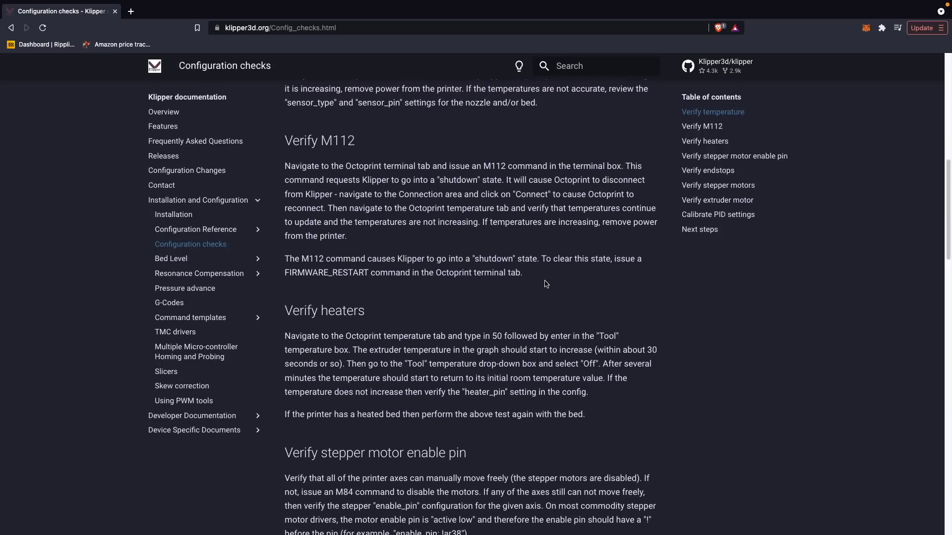
scroll(546, 284, down, 7)
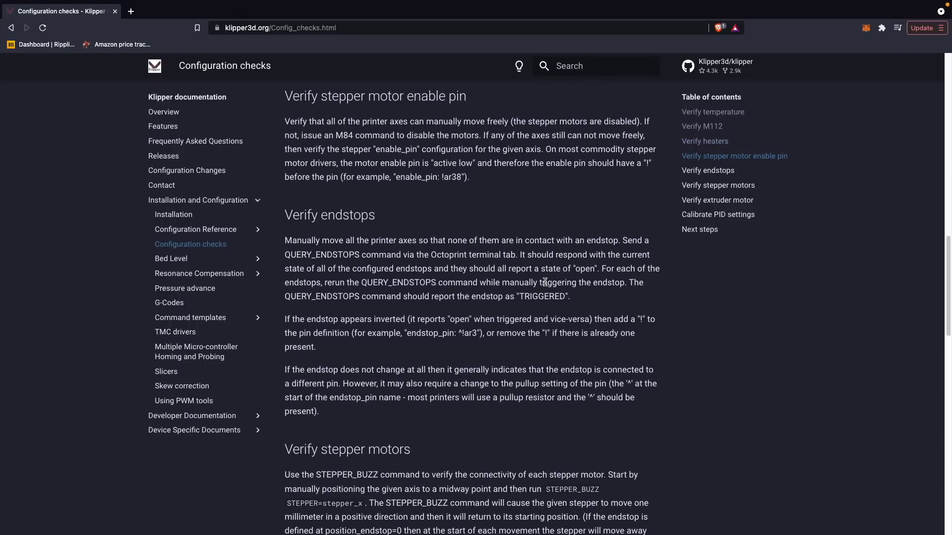
scroll(546, 282, down, 7)
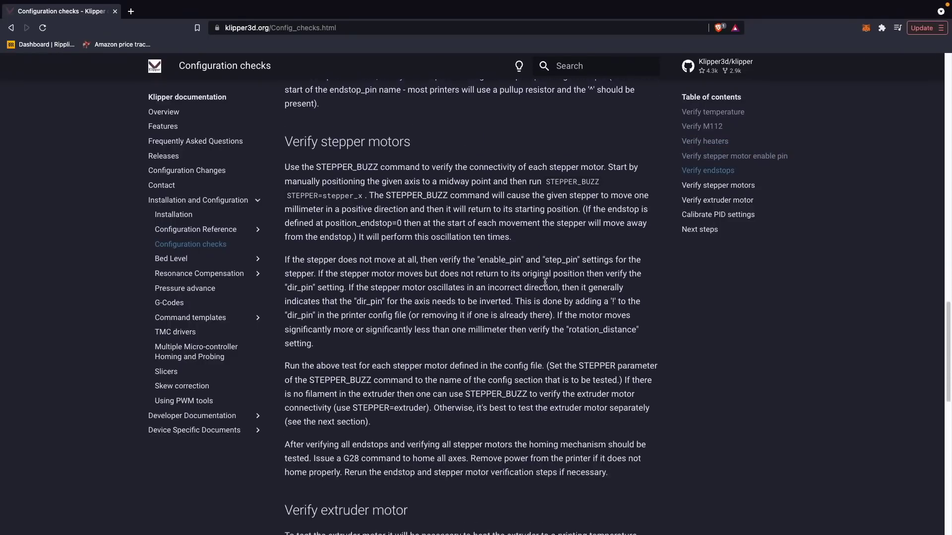
scroll(546, 283, down, 8)
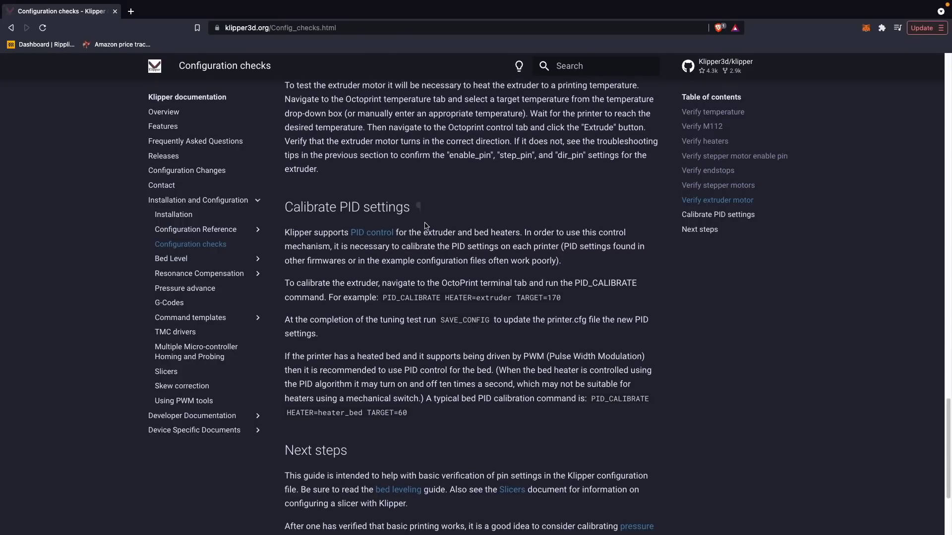
scroll(541, 312, down, 3)
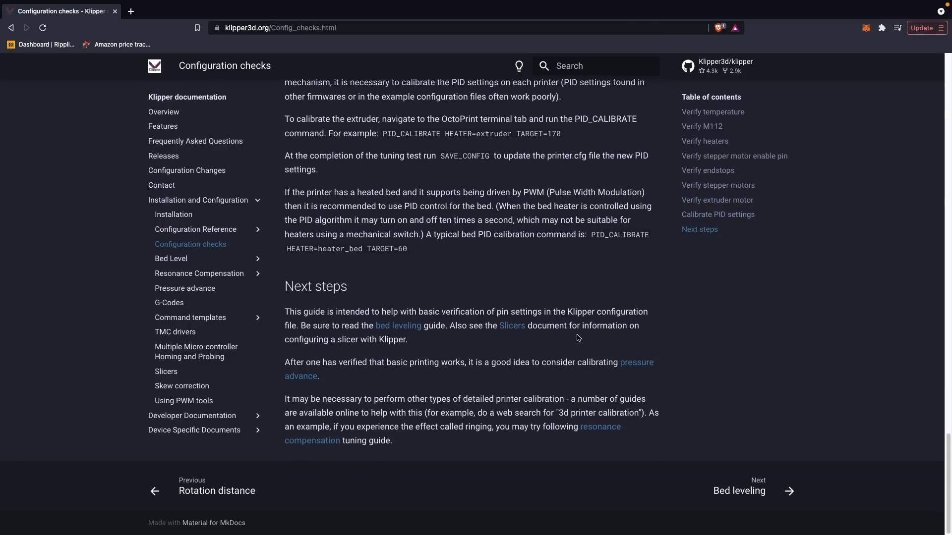